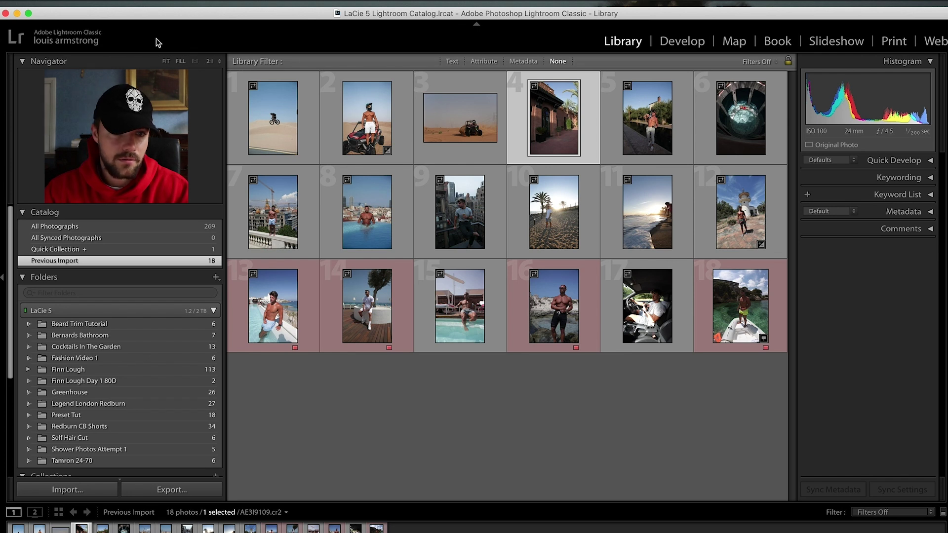
- Make the Lightroom Classic window full screen, showing the 18-photo Previous Import grid
click(29, 14)
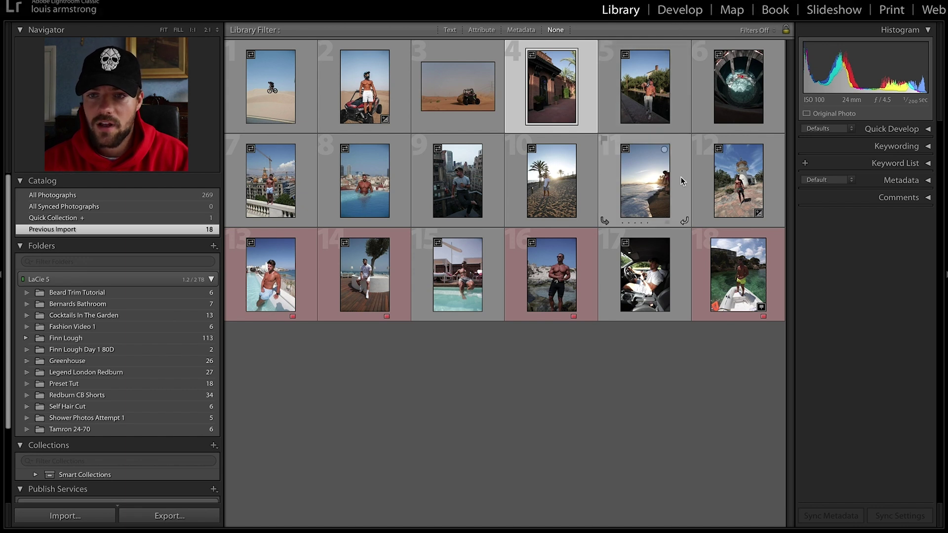
- Open AE3I9109.cr2 in Develop and bring the User Presets list into view
click(661, 25)
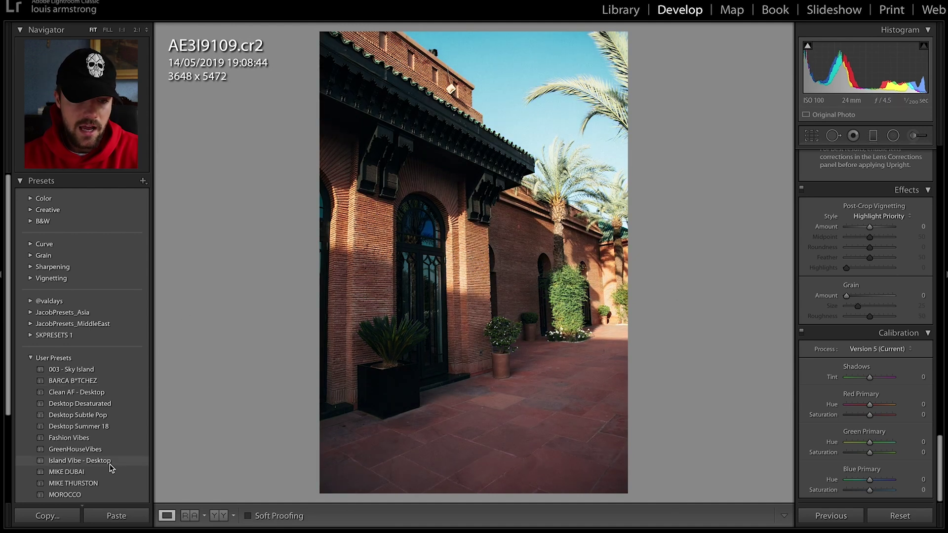
scroll(110, 464, down, 2)
scroll(110, 464, down, 3)
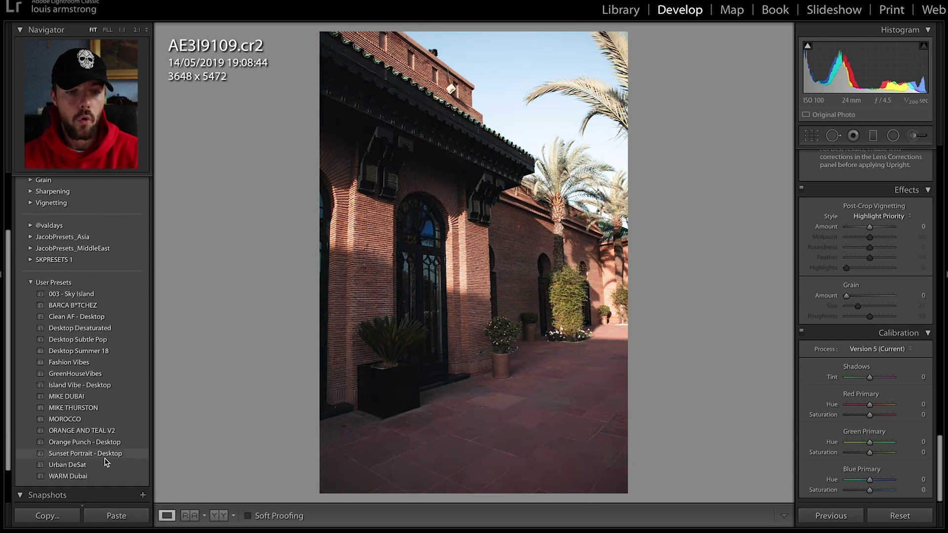
scroll(105, 461, down, 3)
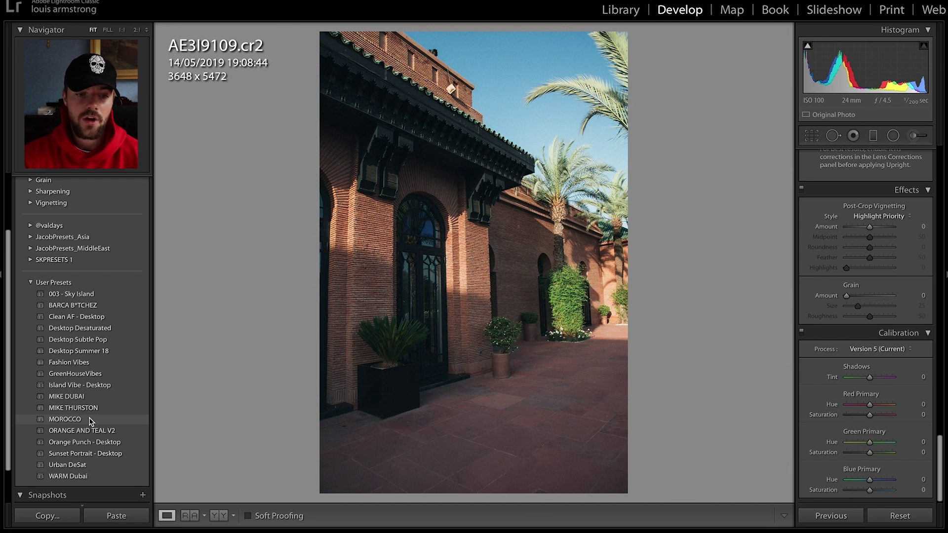
- Apply MOROCCO, crop to a straightened 4 x 5 frame (3473 x 4342), and compare with the original
click(90, 420)
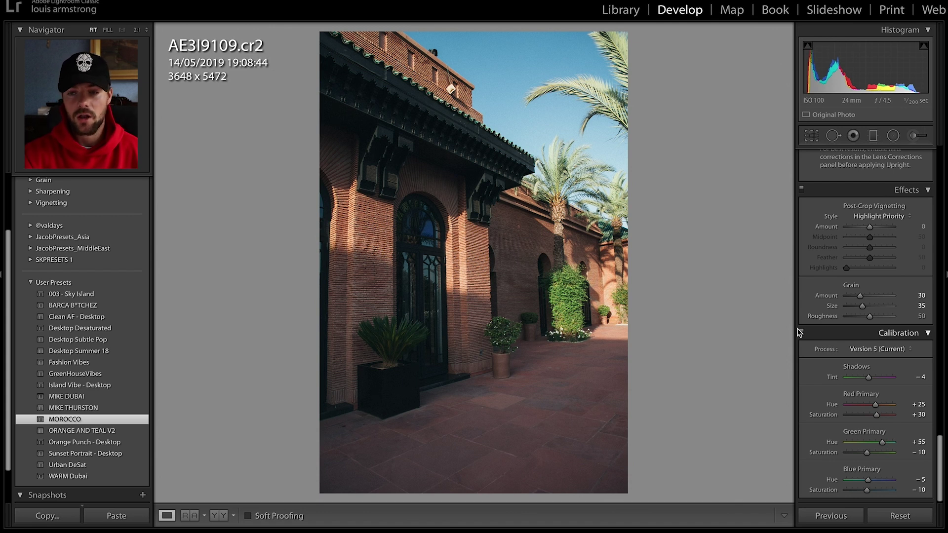
click(811, 136)
click(884, 176)
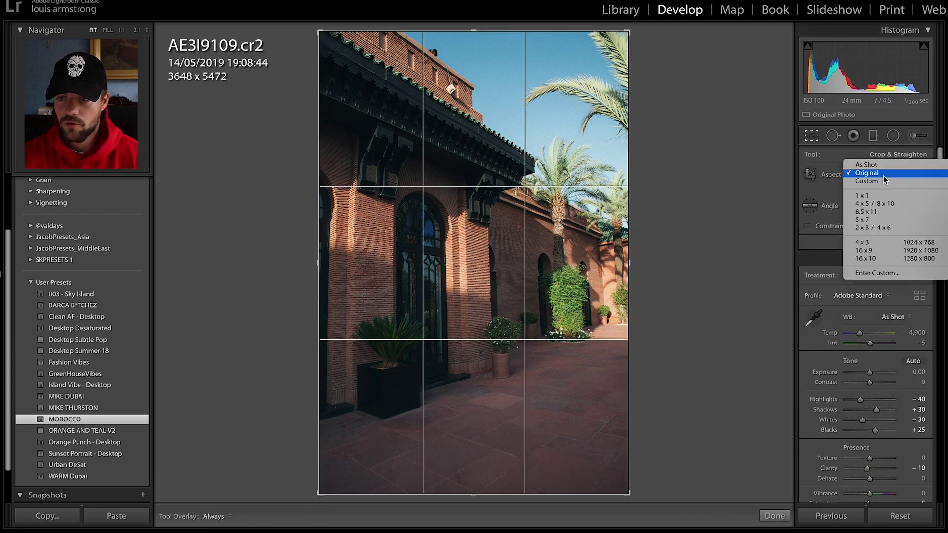
click(884, 203)
drag(462, 129, 462, 176)
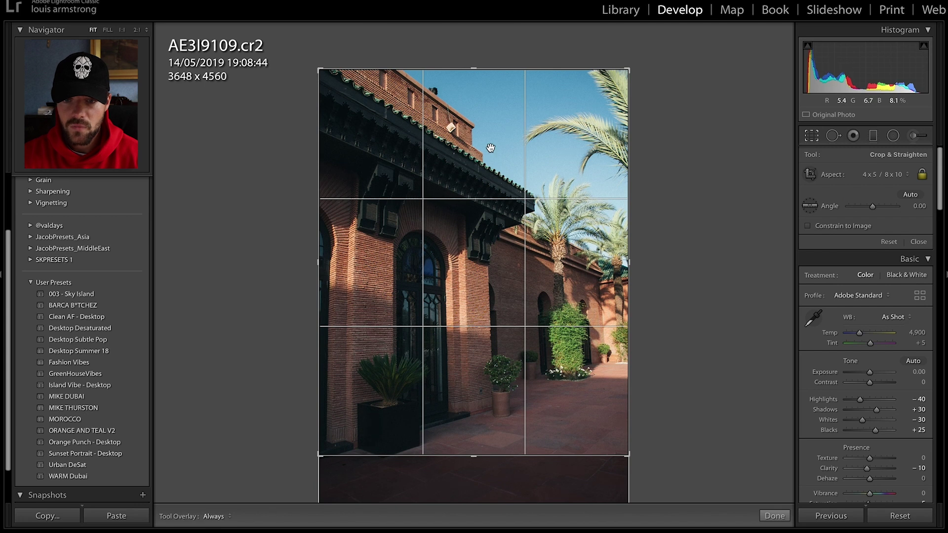
drag(460, 56, 468, 57)
key(Return)
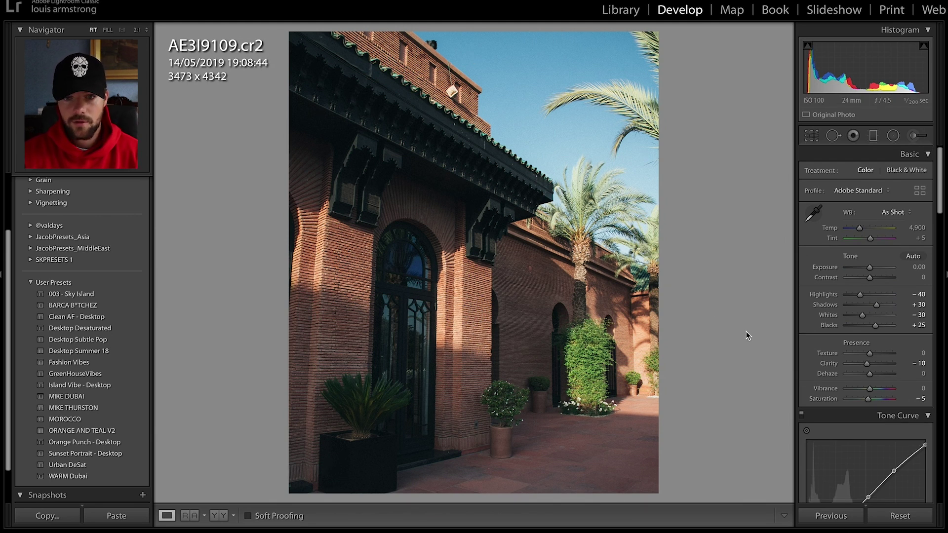
key(backslash)
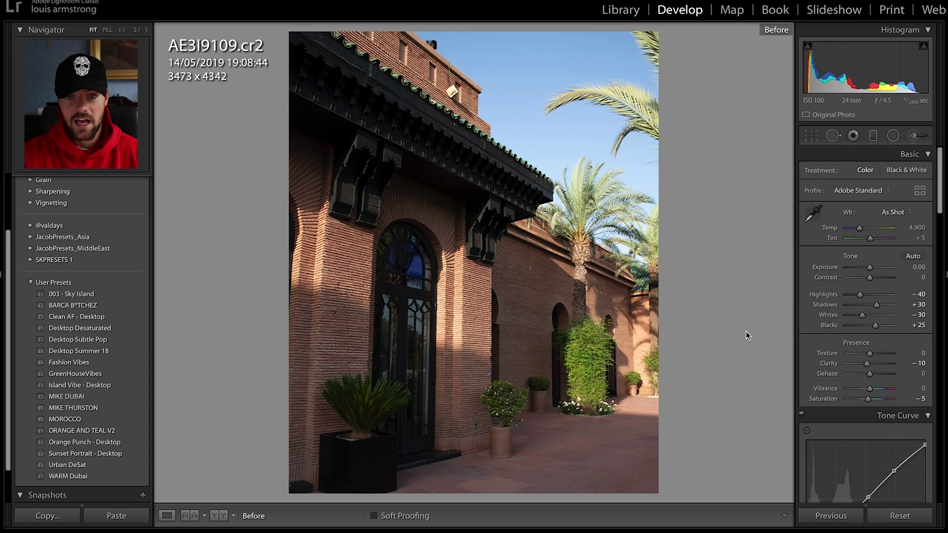
key(backslash)
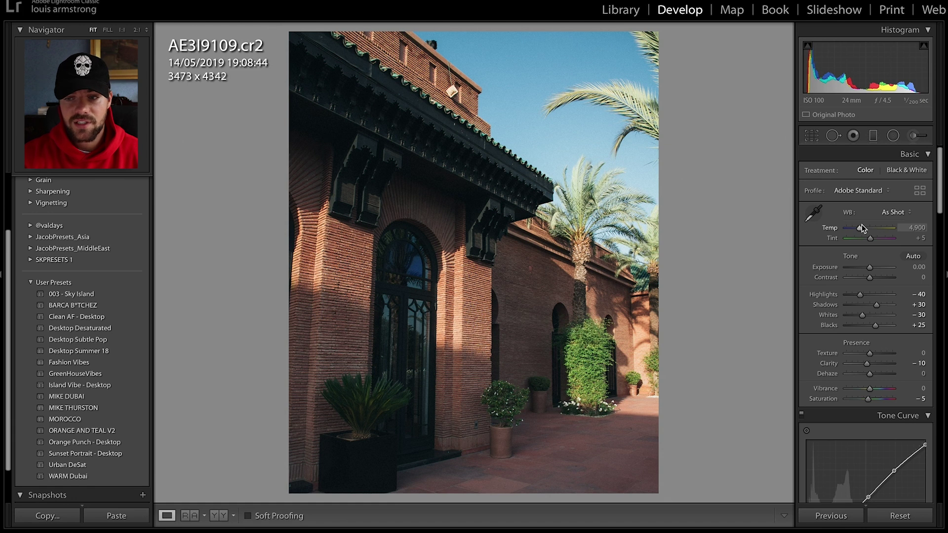
- Raise white balance Temp to 5,029, keeping Exposure at 0.00
mouse_move(861, 224)
mouse_down()
mouse_move(872, 234)
mouse_move(863, 241)
mouse_up()
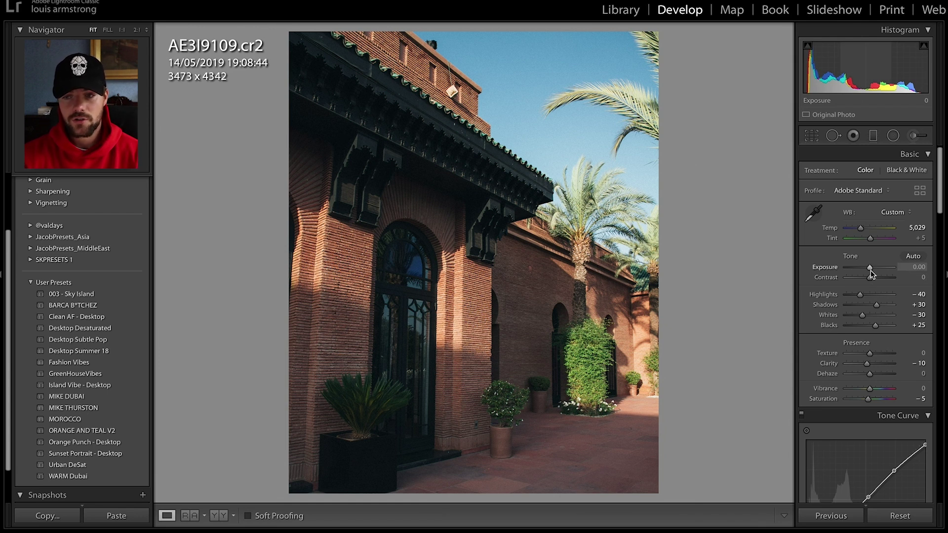
drag(872, 274, 870, 272)
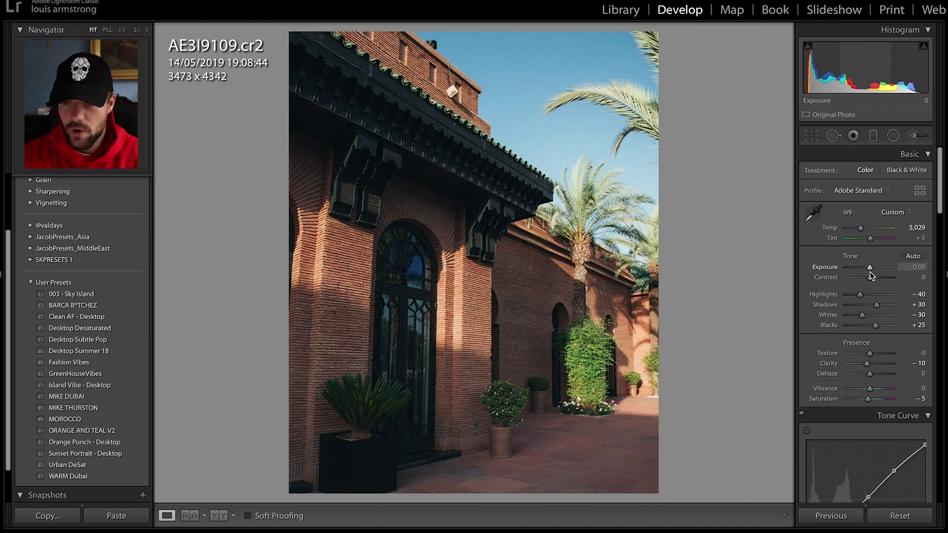
- Delete the tone curve's midpoint control point and flatten the curve to a straight line
scroll(876, 346, down, 2)
scroll(883, 398, down, 4)
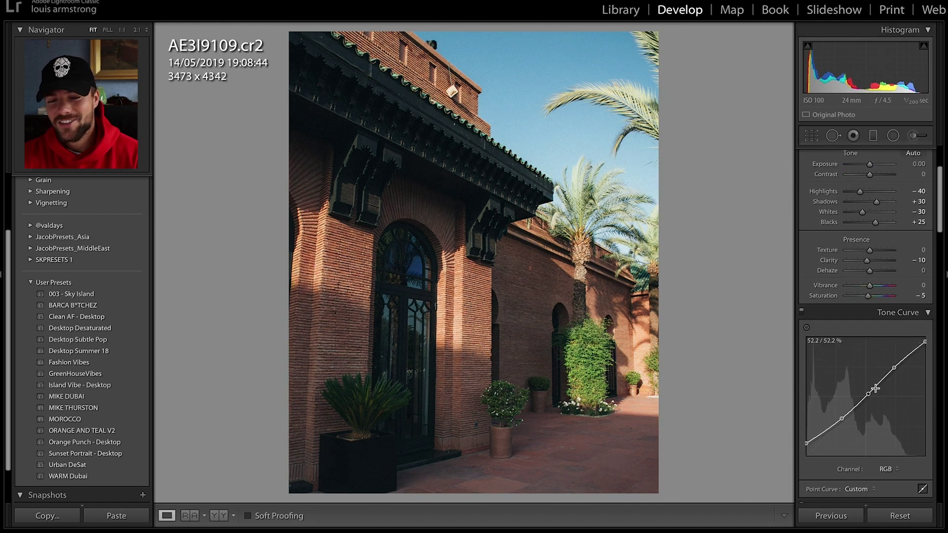
scroll(889, 430, down, 1)
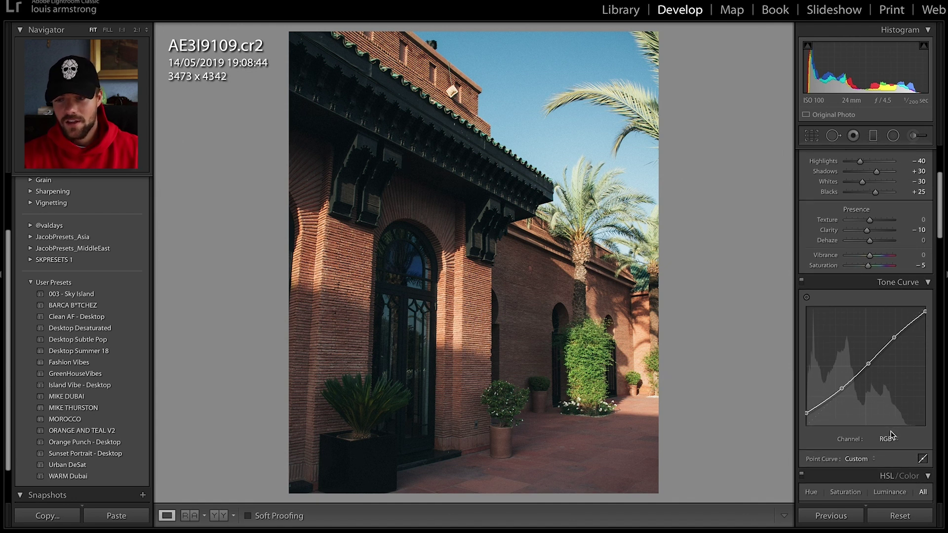
right_click(869, 402)
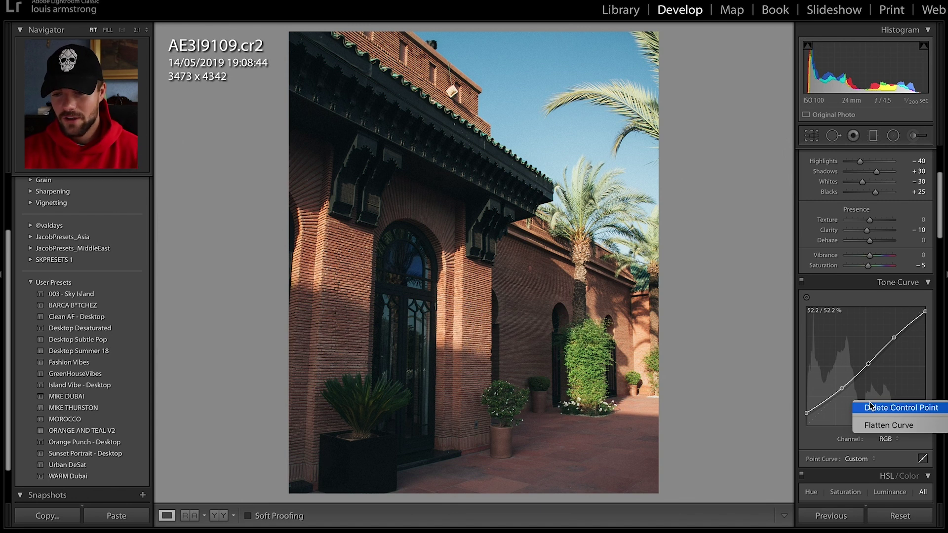
click(870, 406)
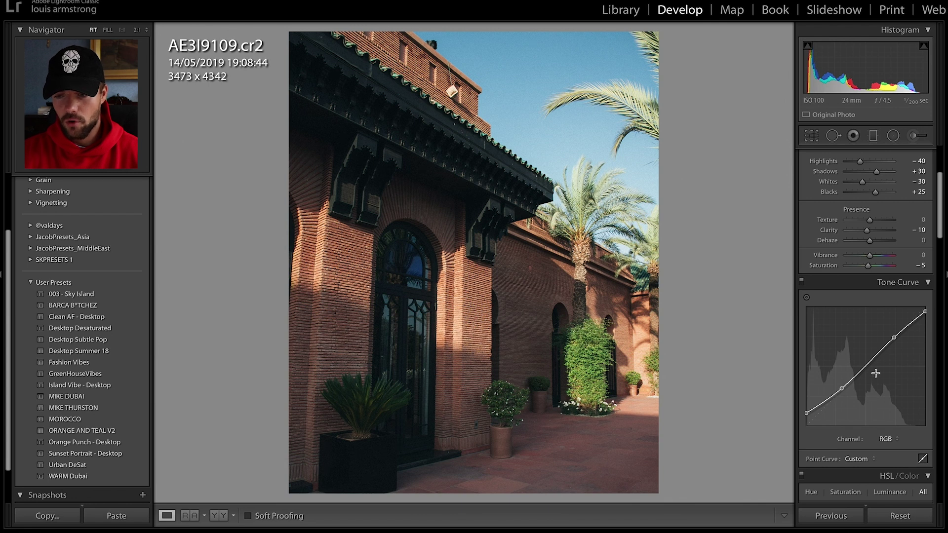
right_click(889, 384)
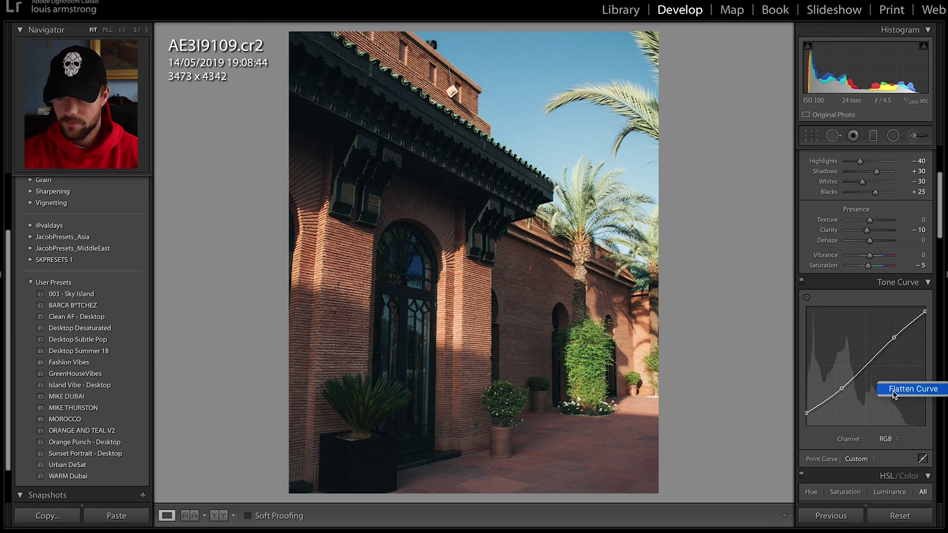
click(892, 390)
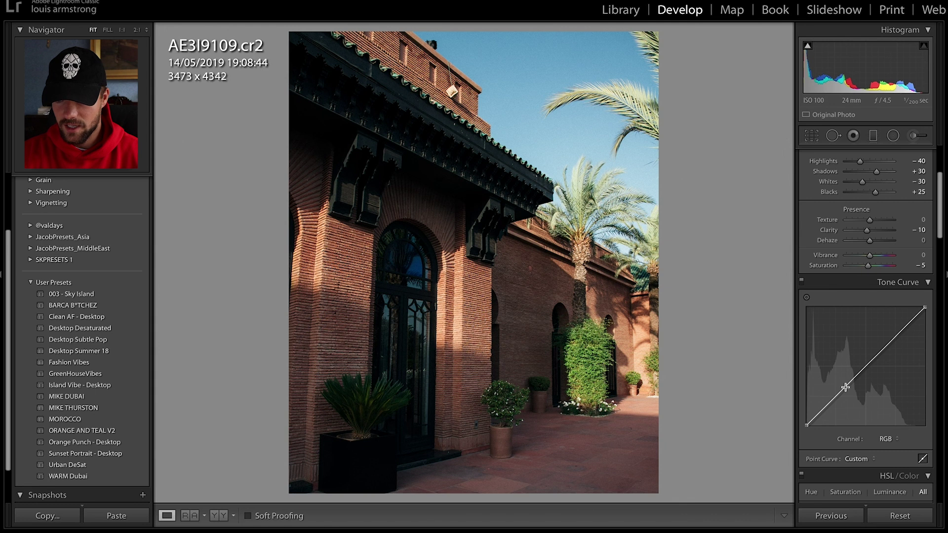
- Lift the curve's black point and pull a shadow point down for a faded look
drag(807, 425, 839, 397)
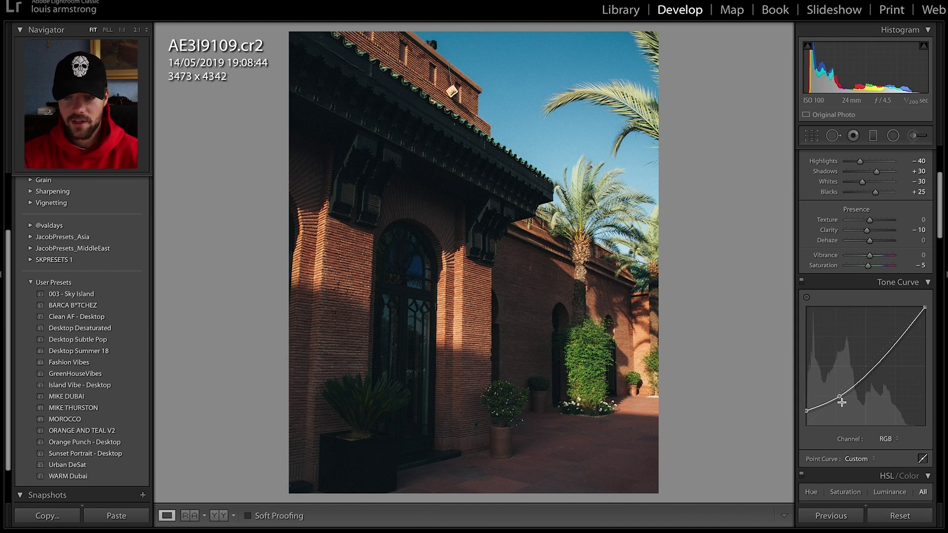
drag(840, 398, 834, 400)
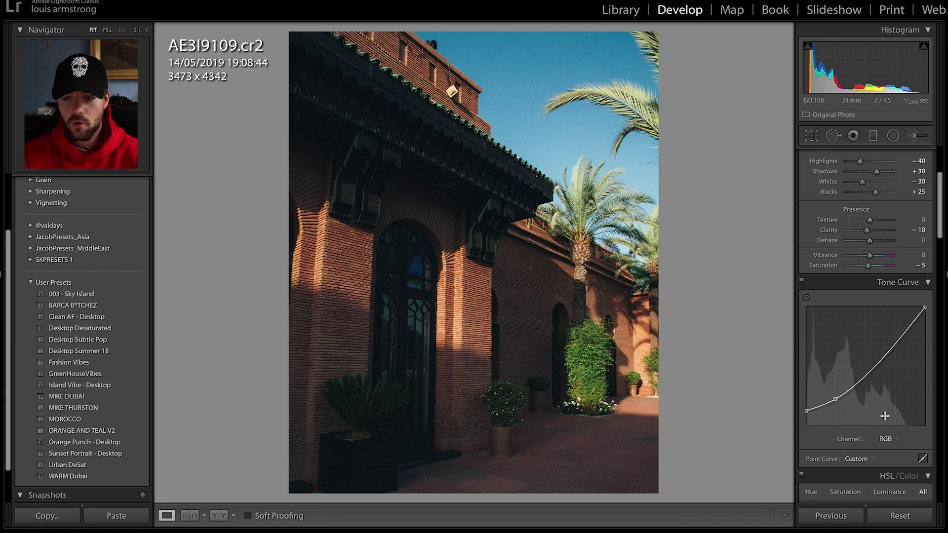
scroll(884, 416, down, 2)
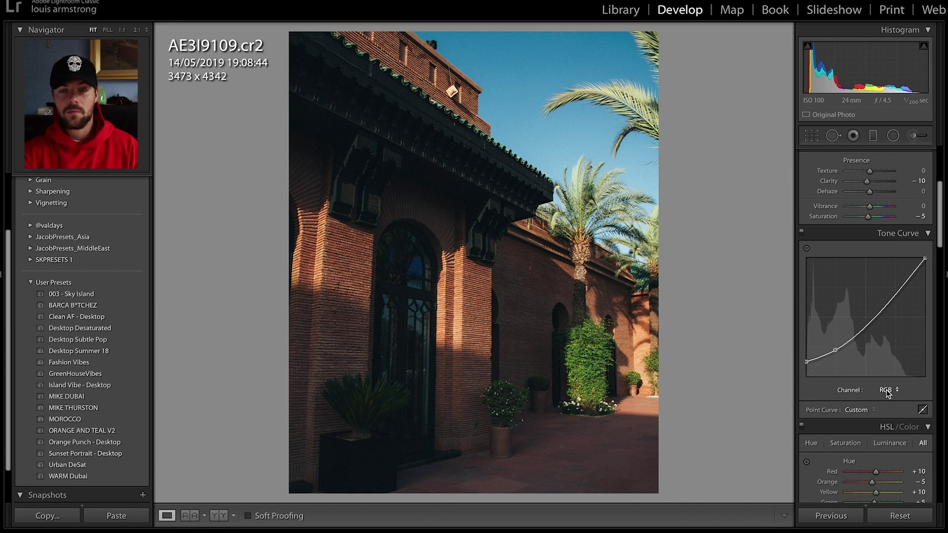
- Set Blue hue to -55 and lower Aqua/Blue saturation and luminance (Blue luminance -47)
scroll(883, 385, down, 5)
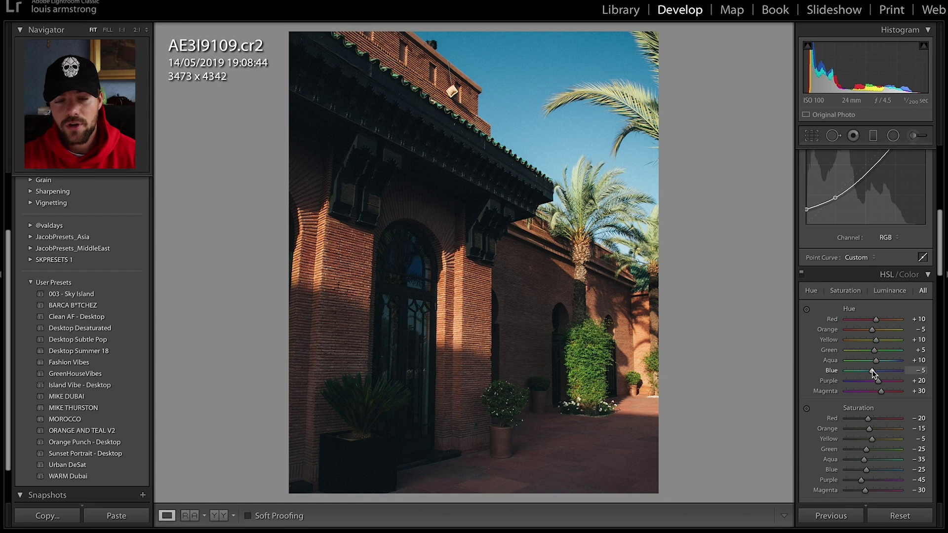
drag(872, 372, 859, 377)
scroll(860, 377, down, 2)
mouse_move(866, 434)
mouse_down()
mouse_move(851, 439)
mouse_move(865, 435)
mouse_move(853, 438)
mouse_move(856, 428)
mouse_up()
scroll(851, 439, down, 5)
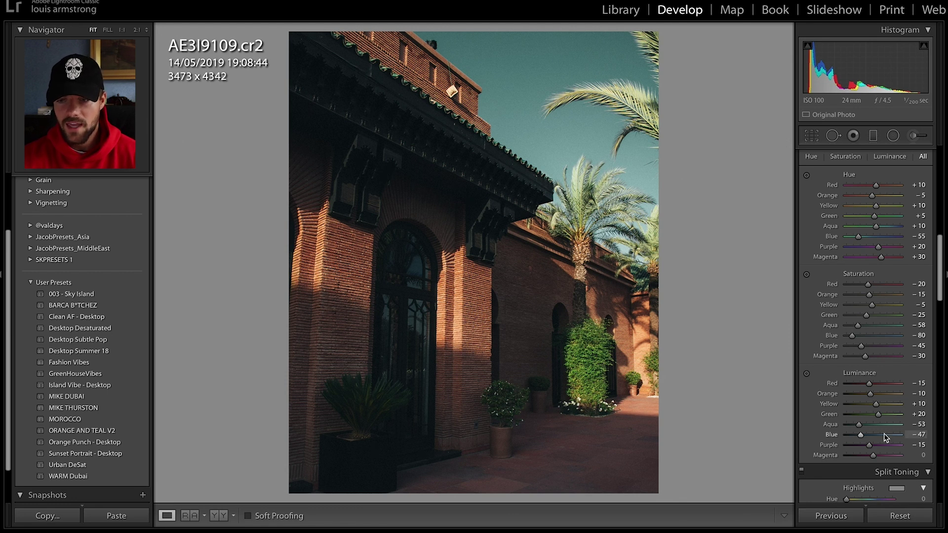
scroll(884, 434, down, 2)
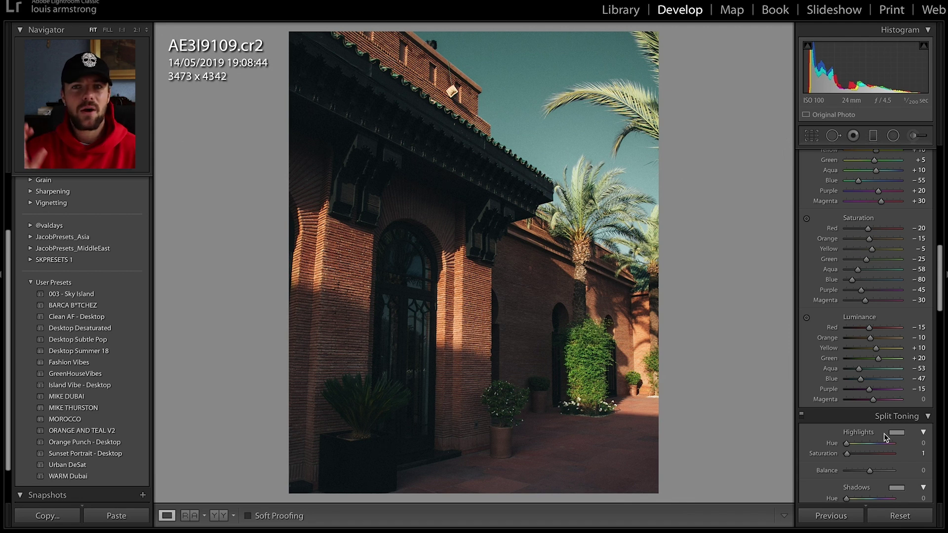
key(ctrl+z)
key(ctrl+z)
key(ctrl+z)
key(ctrl+z)
key(ctrl+z)
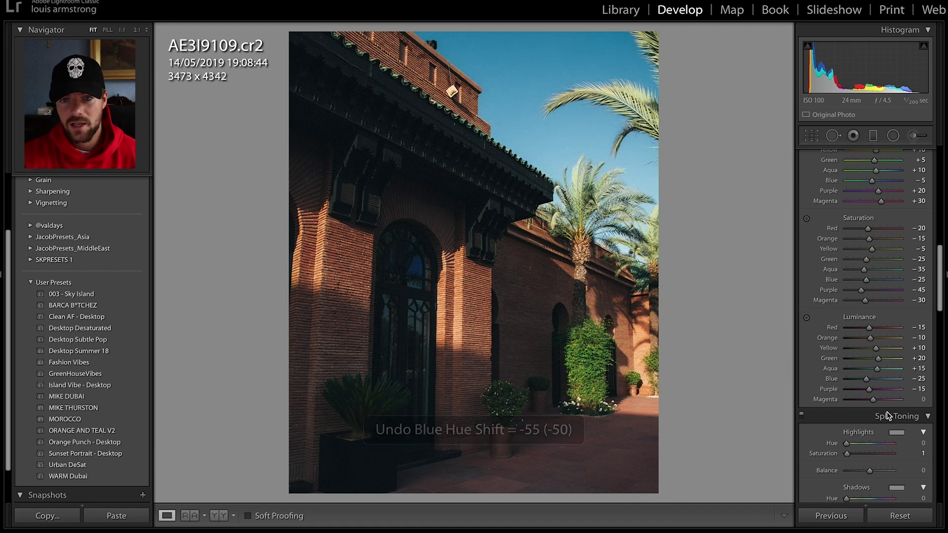
scroll(884, 419, down, 2)
scroll(886, 416, down, 4)
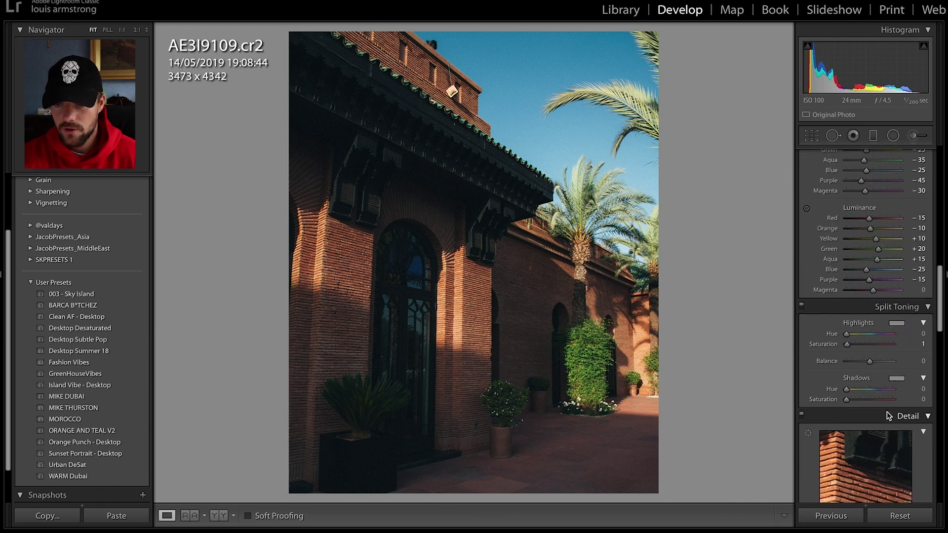
scroll(880, 359, down, 15)
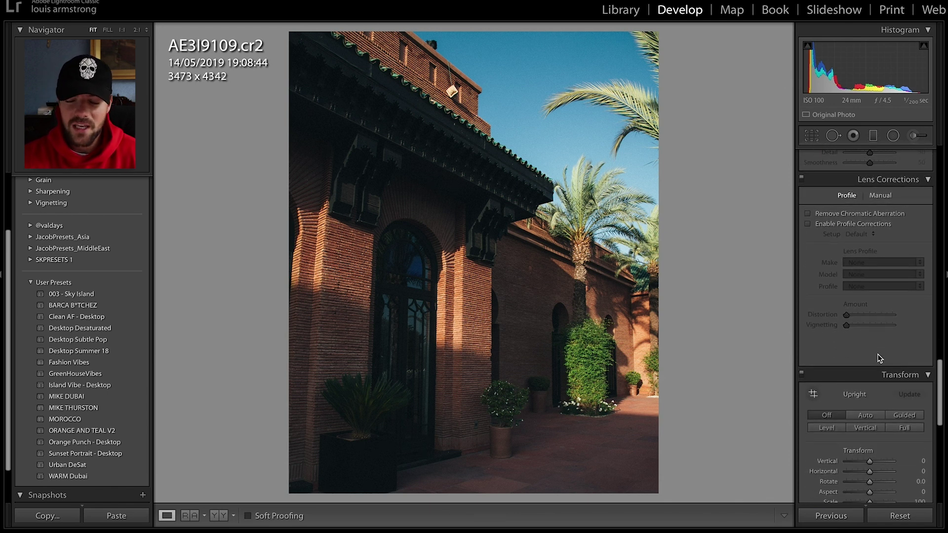
scroll(880, 359, down, 11)
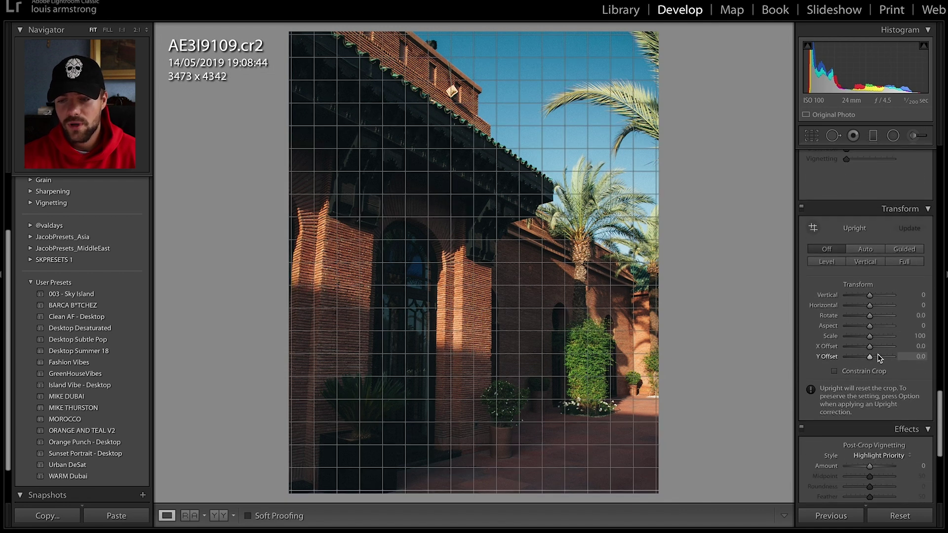
scroll(879, 361, down, 4)
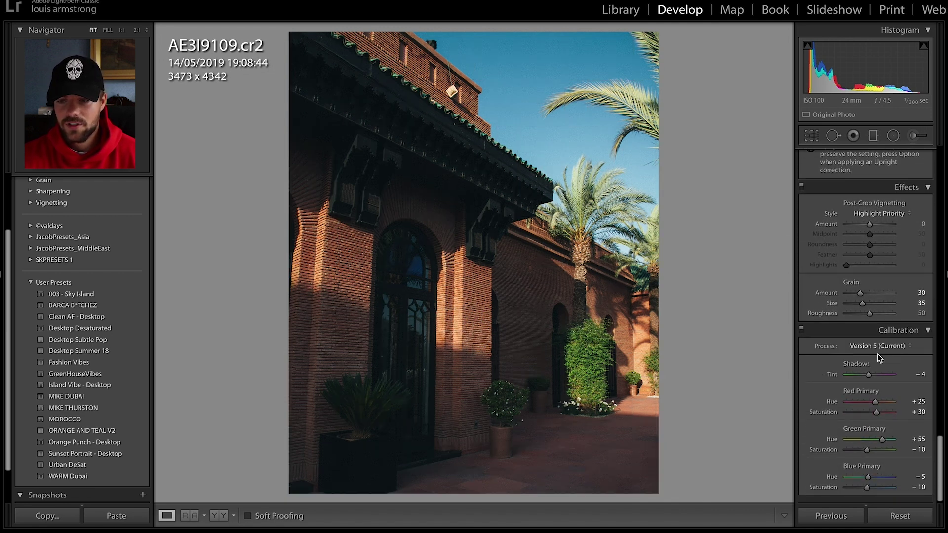
click(926, 336)
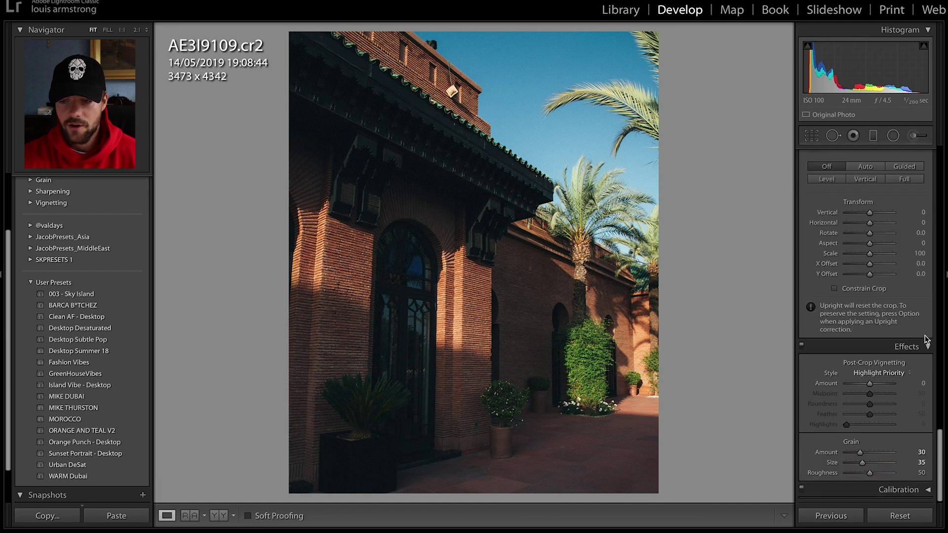
click(915, 494)
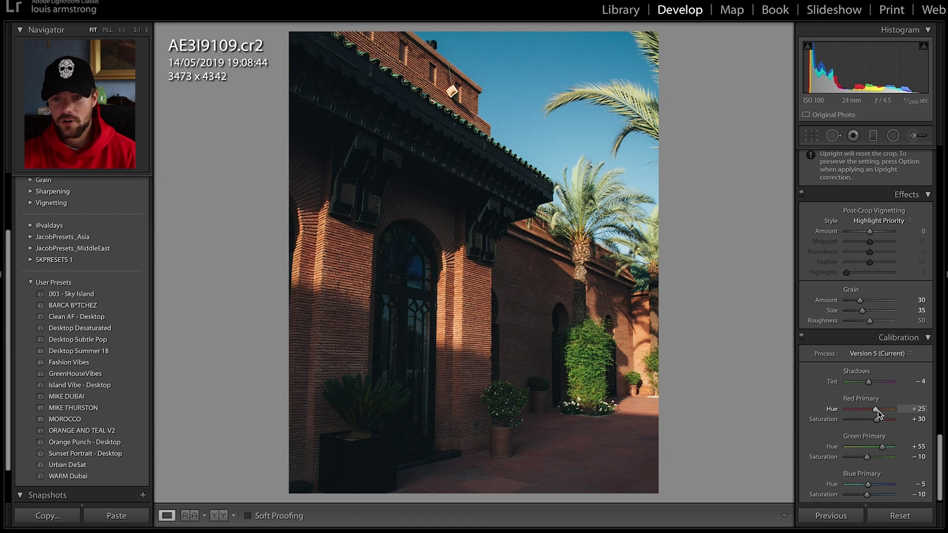
drag(877, 414, 844, 417)
key(super+z)
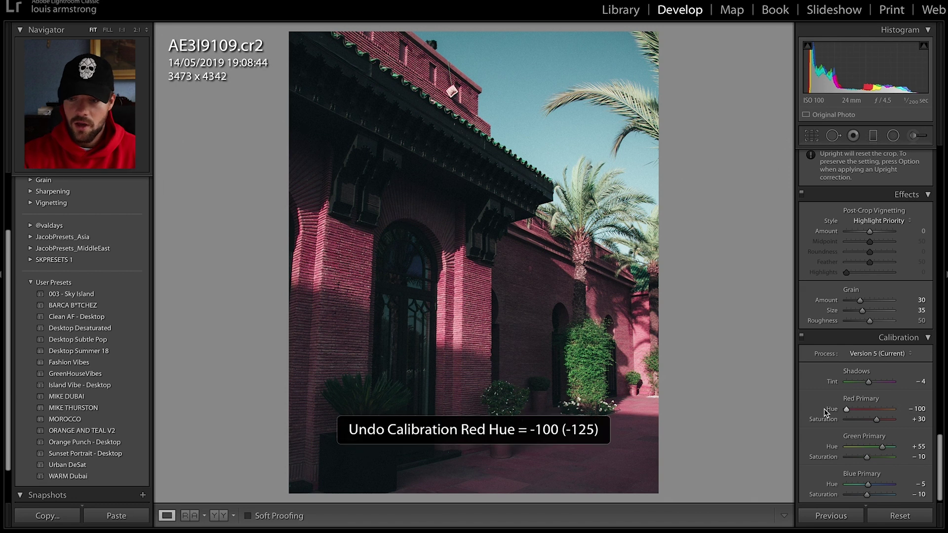
mouse_move(882, 449)
mouse_down()
mouse_move(860, 460)
mouse_move(881, 463)
mouse_move(873, 465)
mouse_up()
key(super+z)
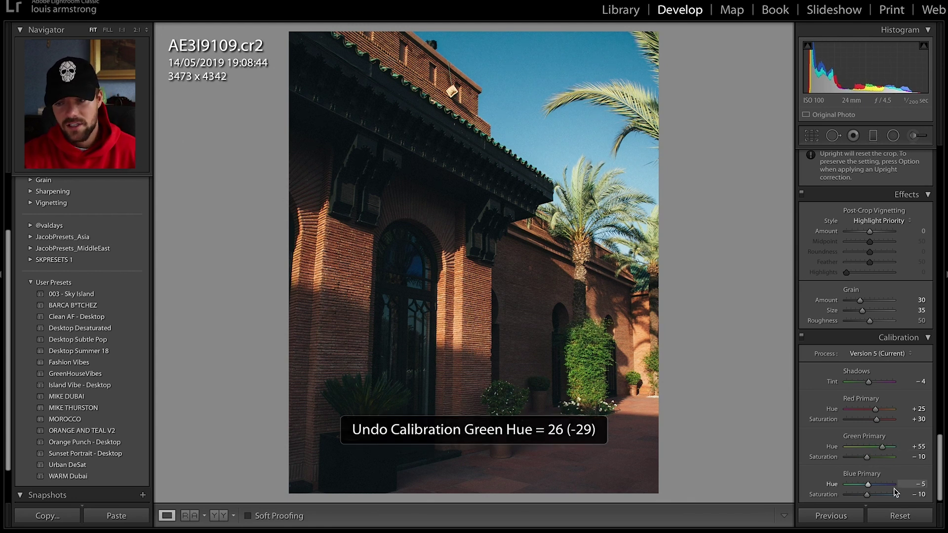
scroll(891, 486, down, 1)
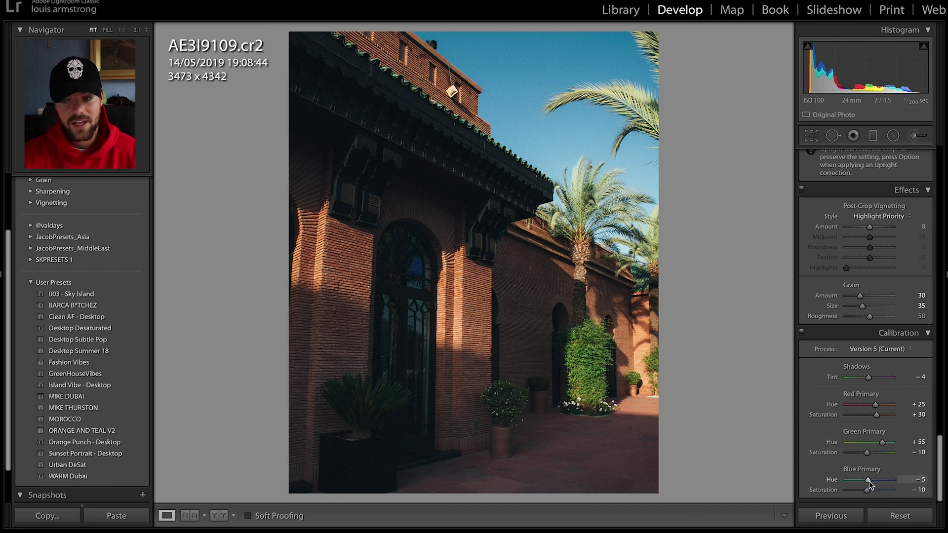
drag(869, 480, 857, 485)
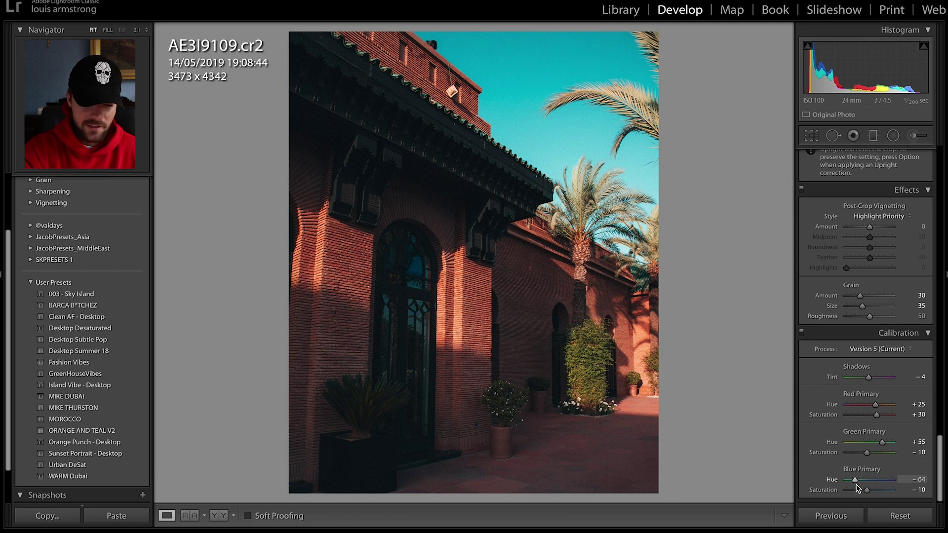
key(super+z)
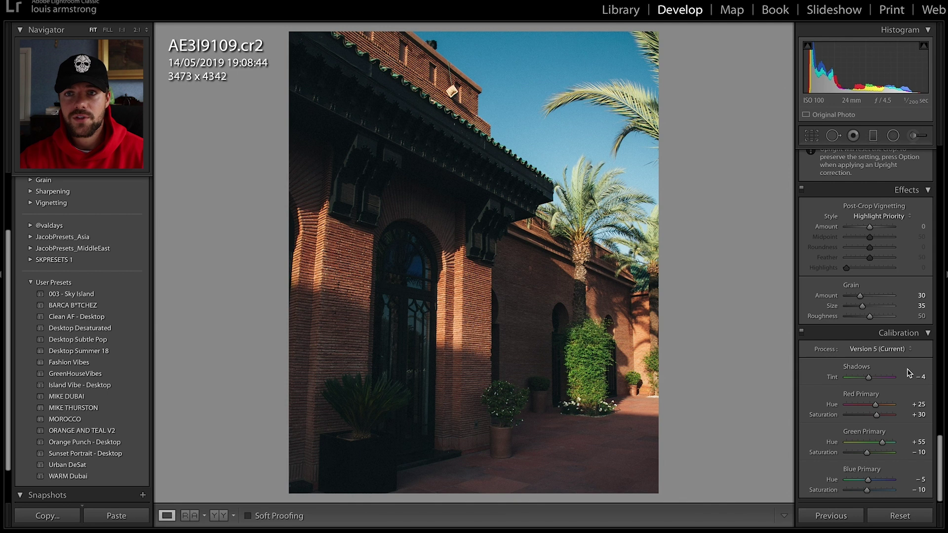
scroll(909, 372, up, 2)
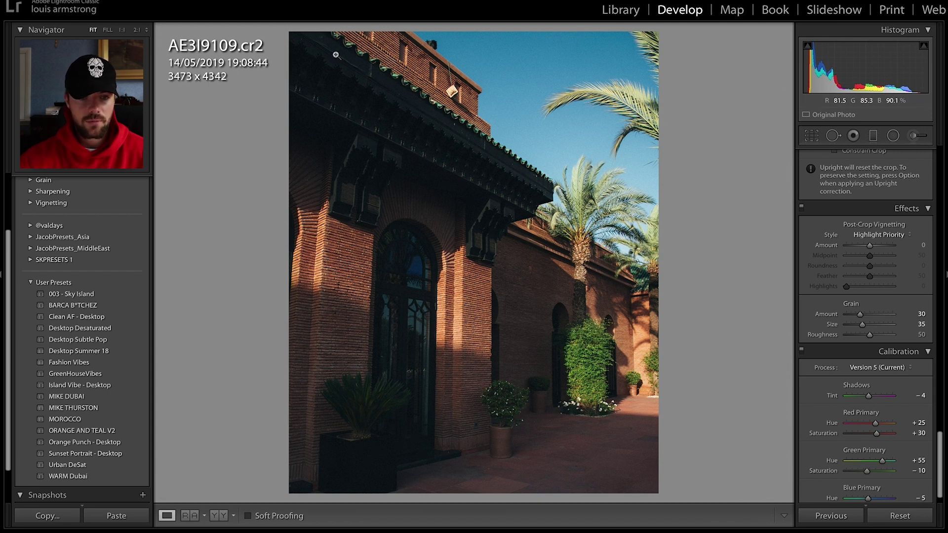
- Create a develop preset named 'Marra' in User Presets from the current settings
scroll(79, 327, up, 3)
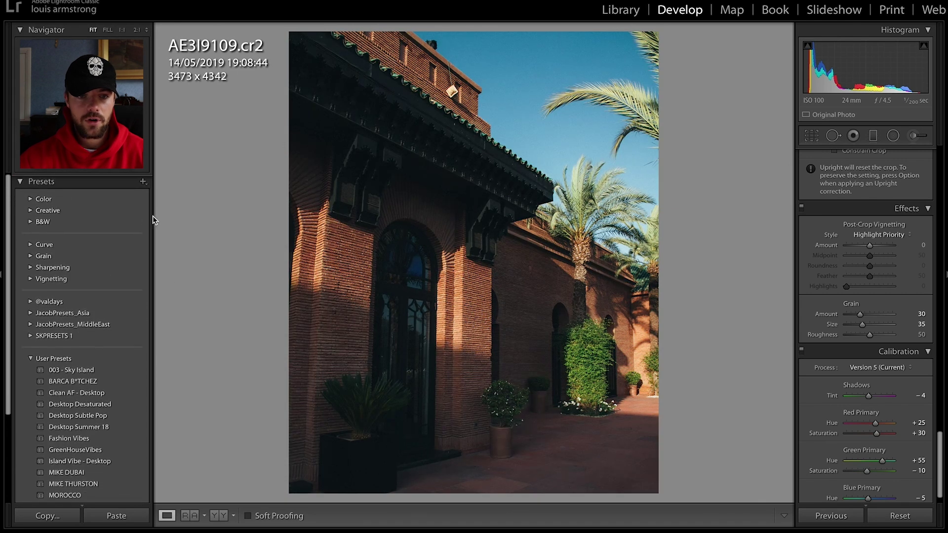
click(142, 182)
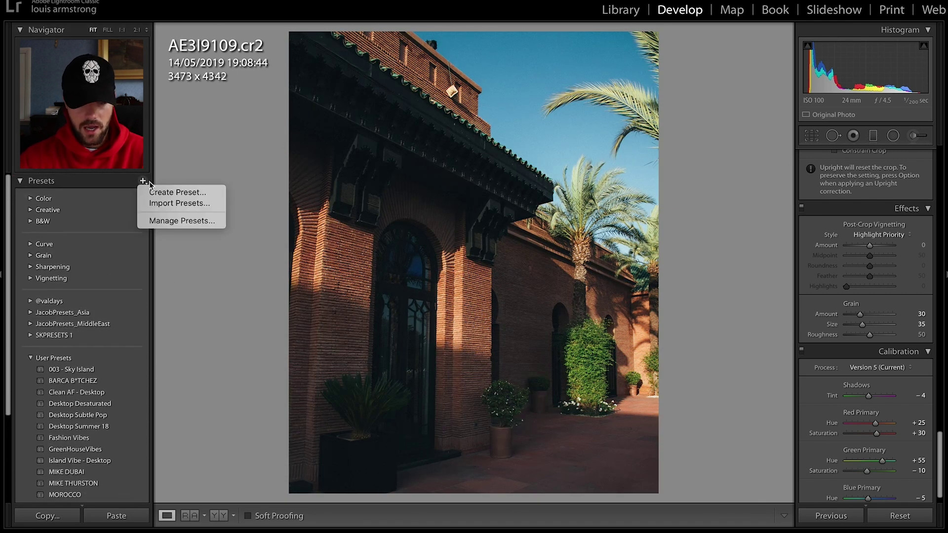
click(167, 192)
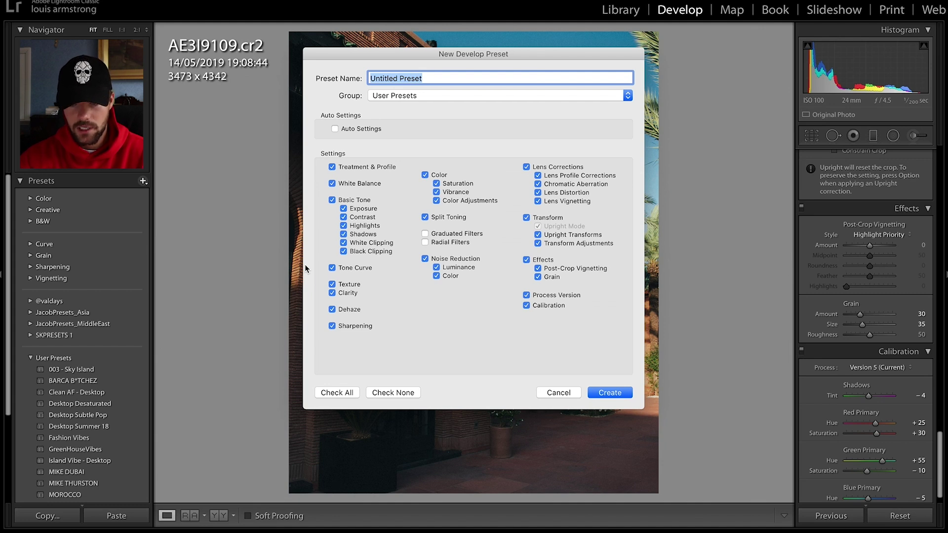
text(Marra)
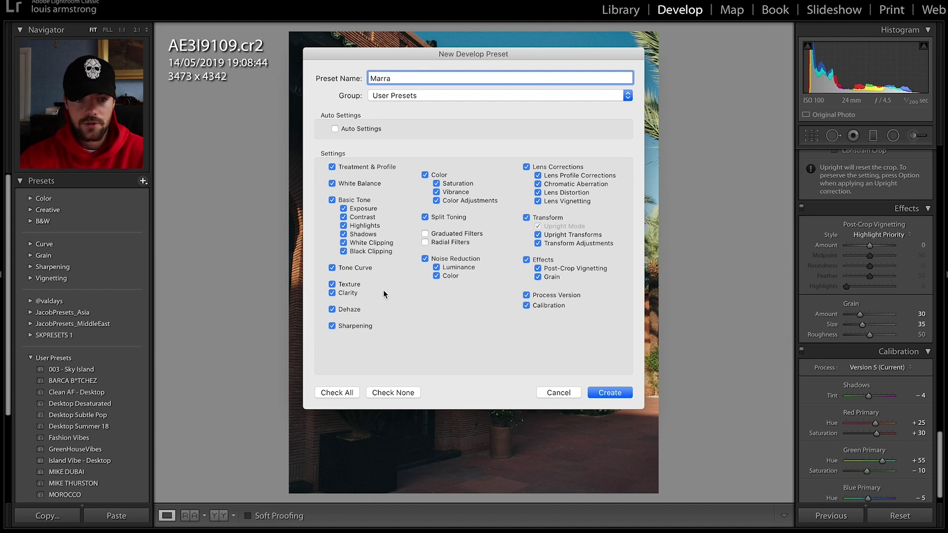
click(604, 393)
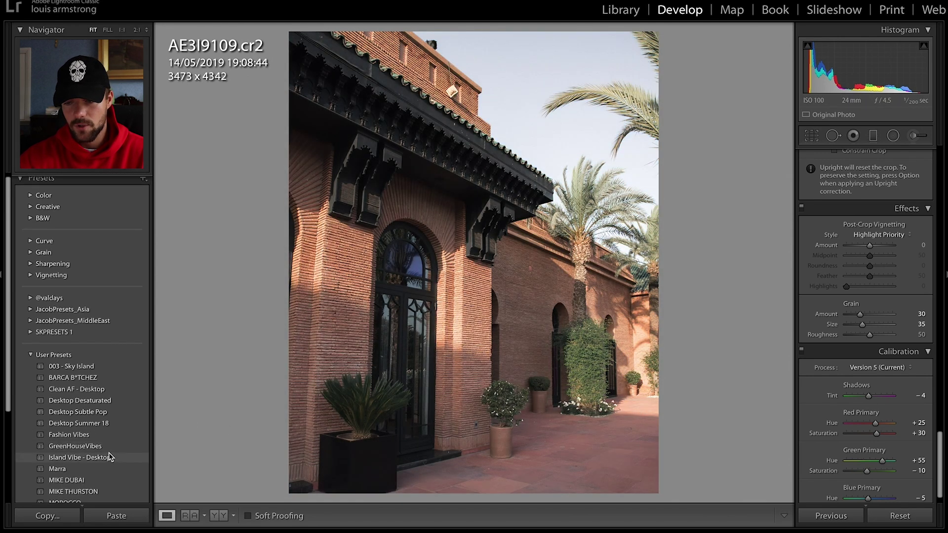
- Reset the building photo to defaults and apply the Marra preset to it
scroll(119, 450, down, 1)
click(106, 461)
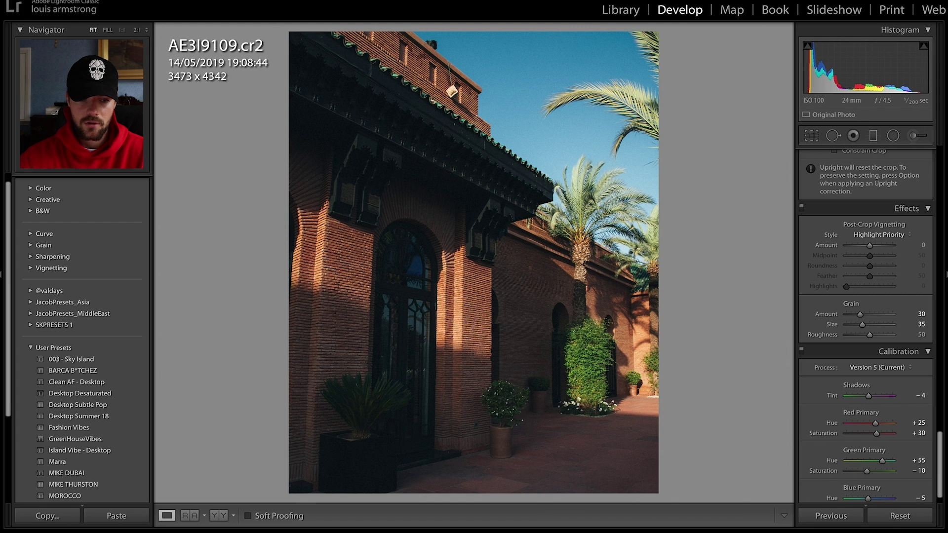
click(900, 515)
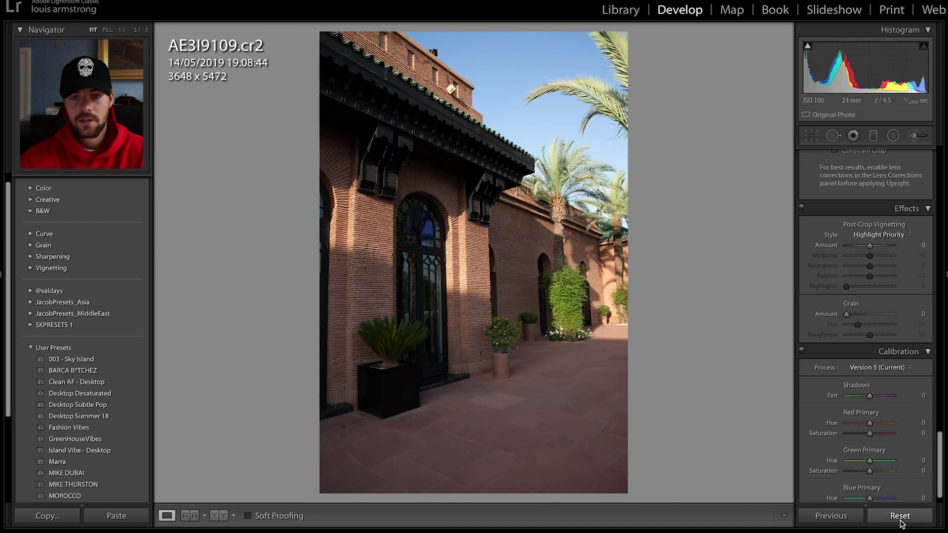
click(86, 463)
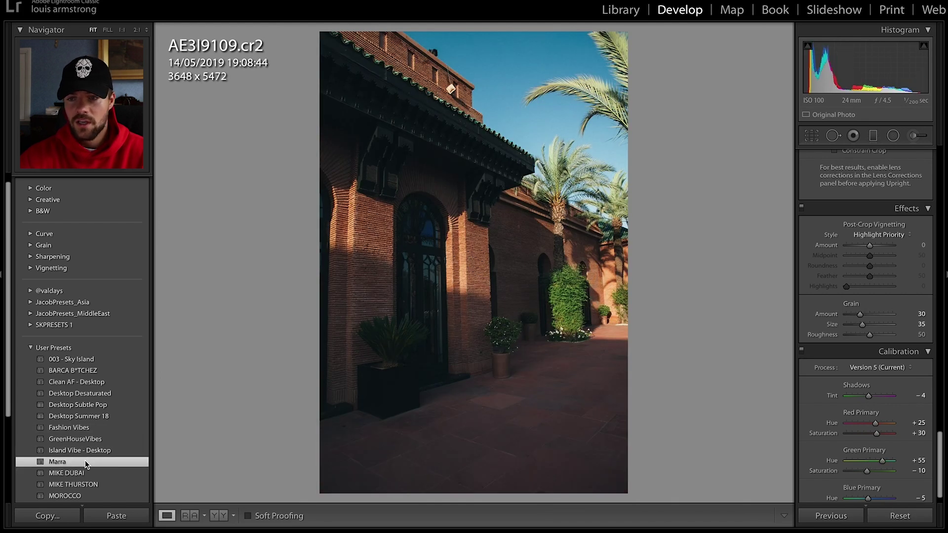
- Crop to 4 x 5 with a roughly two-degree rotation, then advance to AE3I6537.cr2
click(808, 136)
click(890, 173)
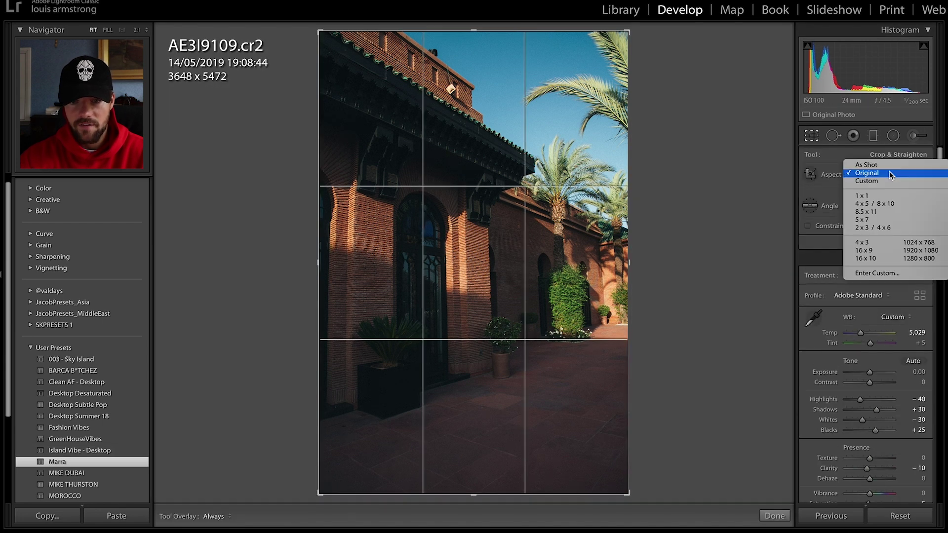
click(890, 203)
drag(499, 58, 507, 57)
drag(502, 124, 502, 154)
key(Return)
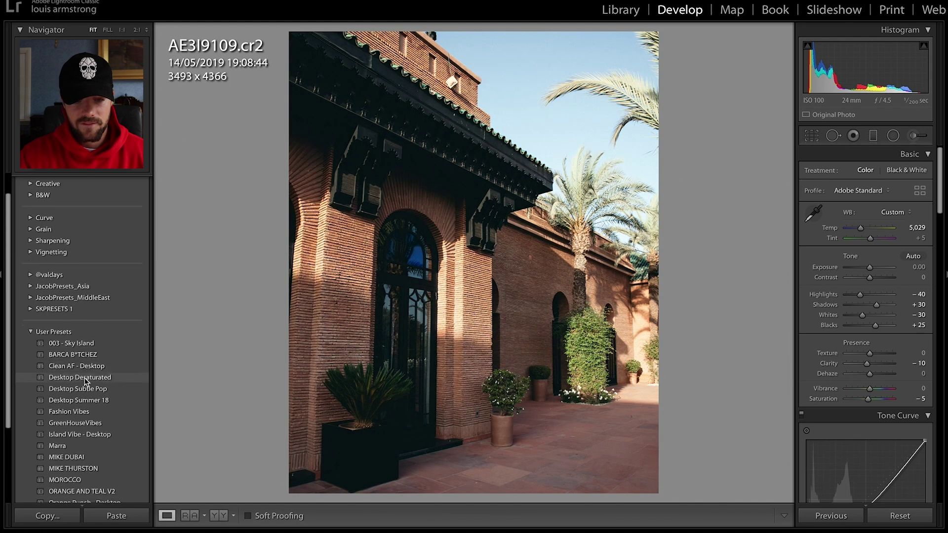
scroll(84, 380, down, 1)
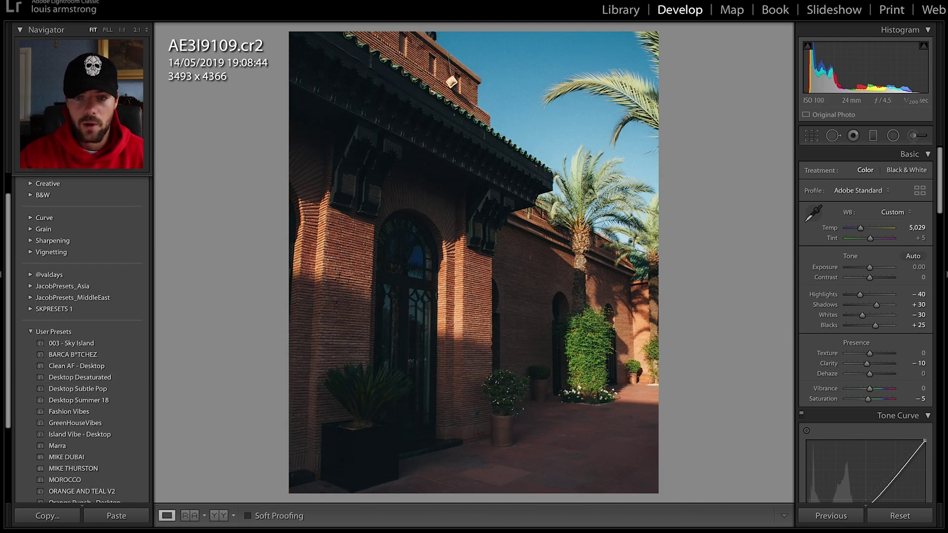
key(Right)
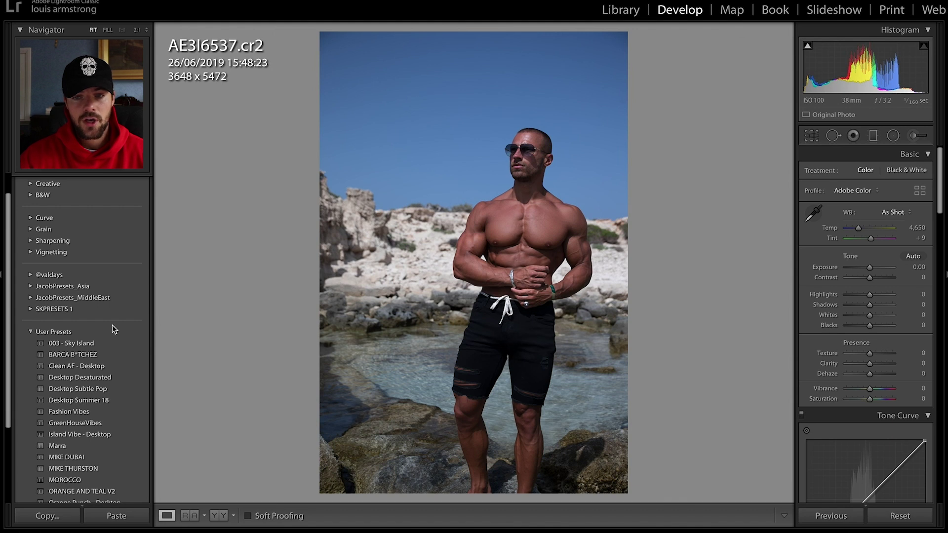
- Apply a user preset to the beach portrait, compare before/after, then switch to pool photo AE3I6285.cr2
mouse_move(100, 356)
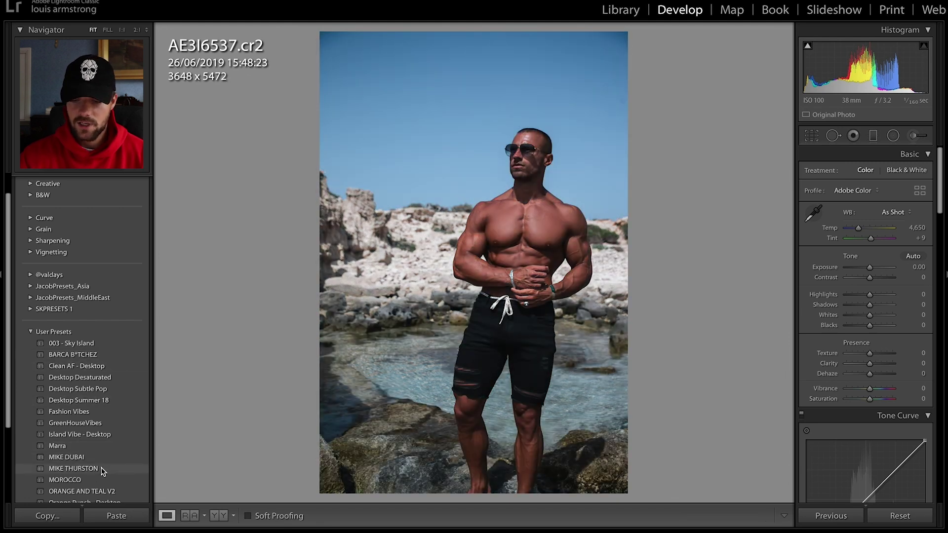
click(102, 469)
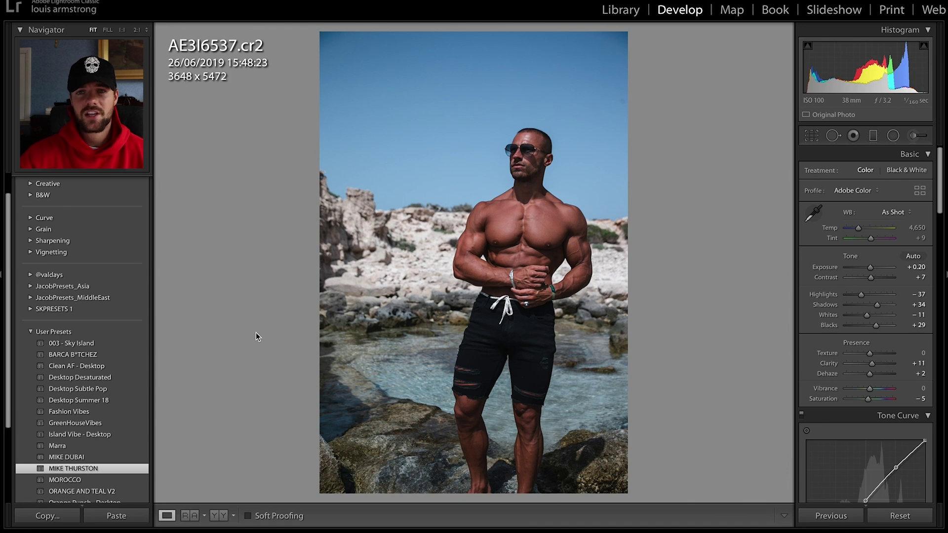
key(backslash)
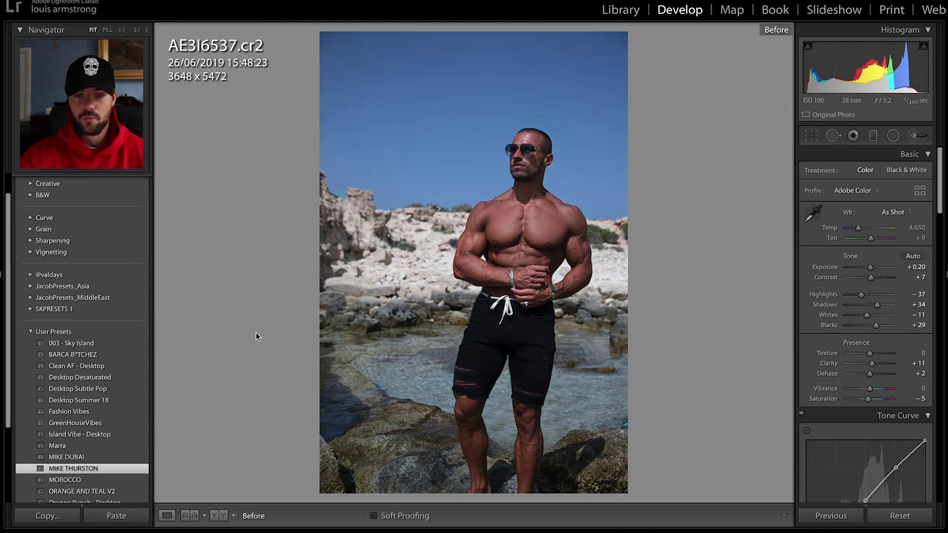
key(backslash)
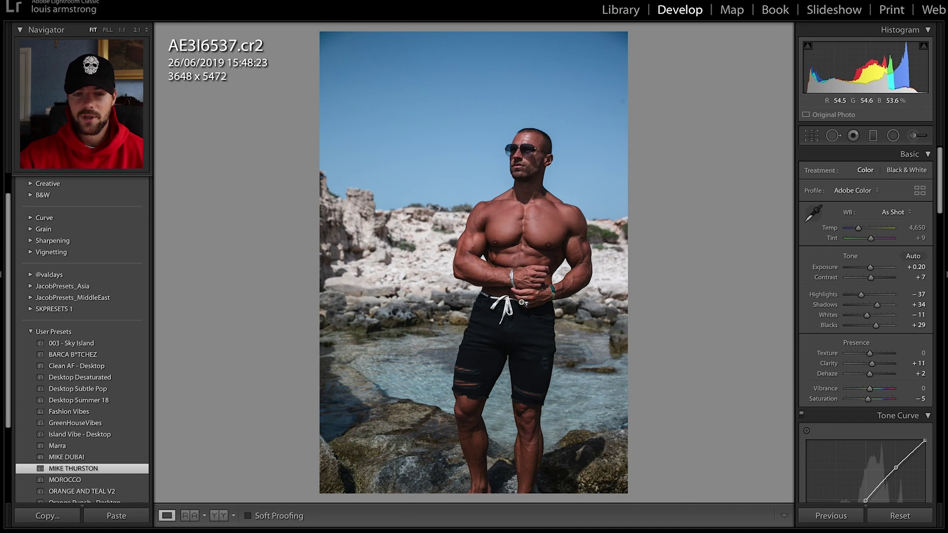
key(backslash)
key(backslash)
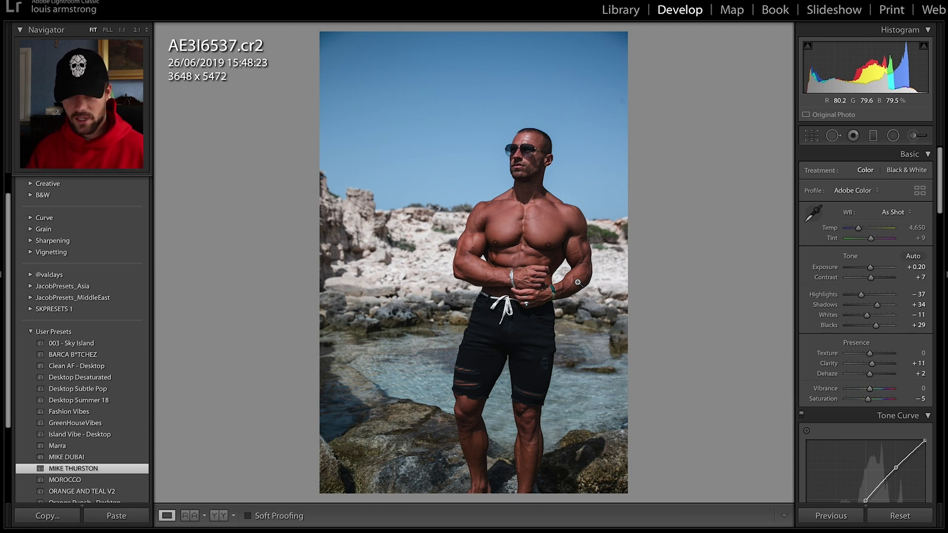
key(backslash)
key(backslash)
key(backslash)
key(backslash)
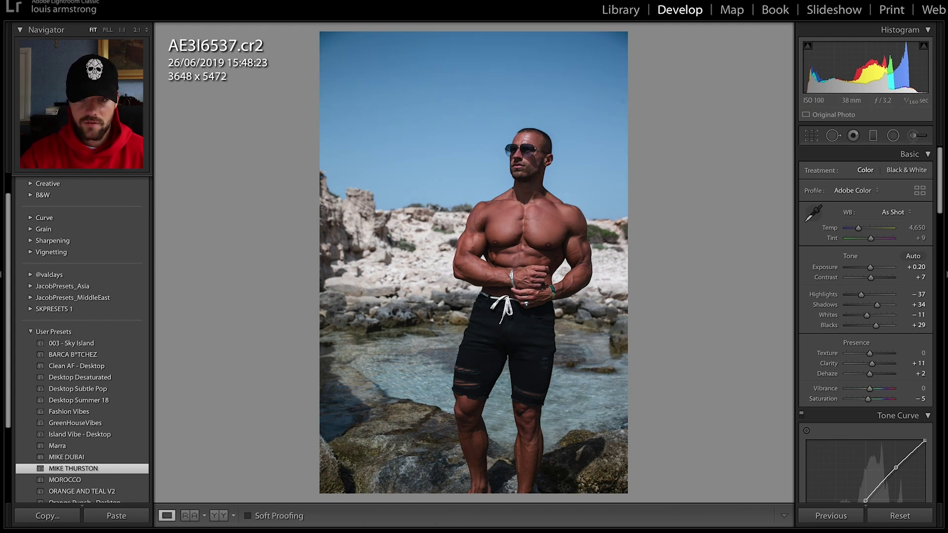
key(Left)
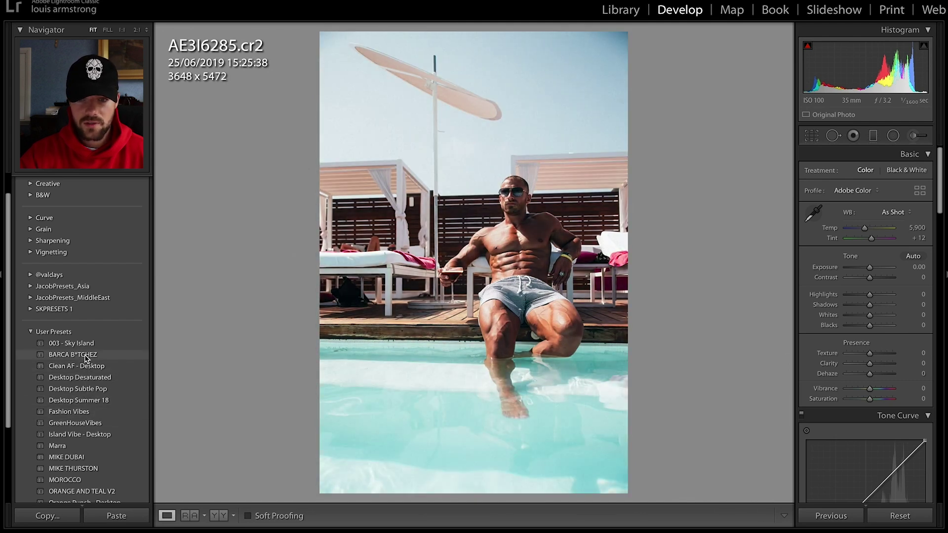
- Apply the same user preset to the pool photo and crop it to 4 x 5 (3274 x 4093)
click(80, 469)
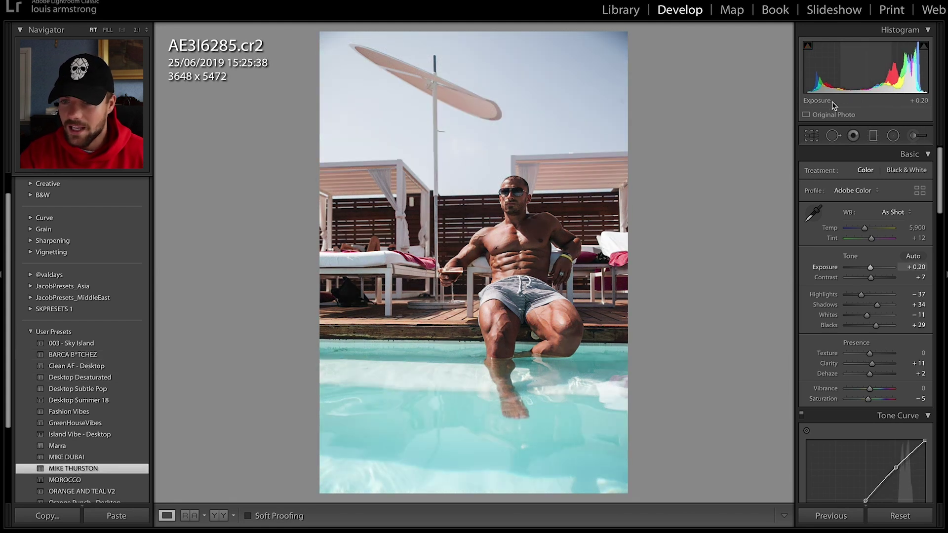
click(812, 136)
click(884, 176)
click(882, 204)
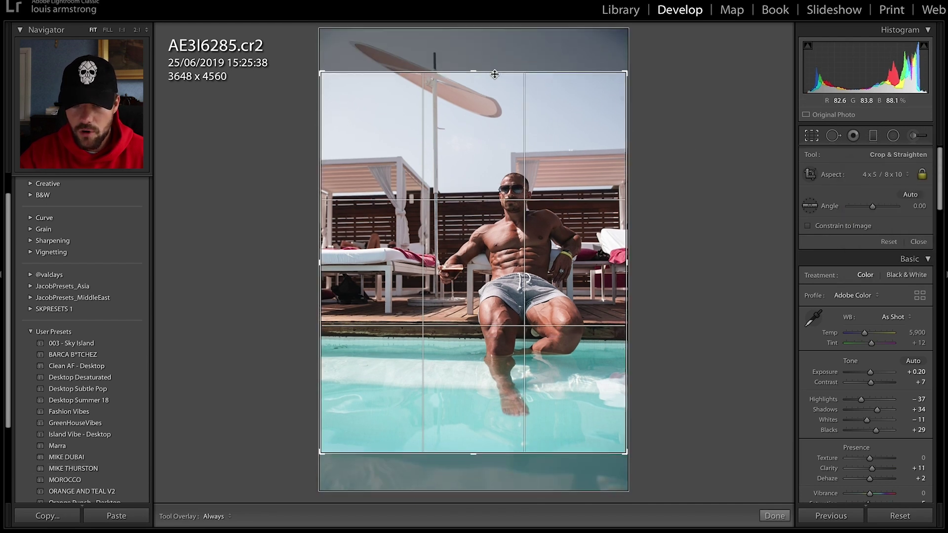
drag(492, 70, 493, 90)
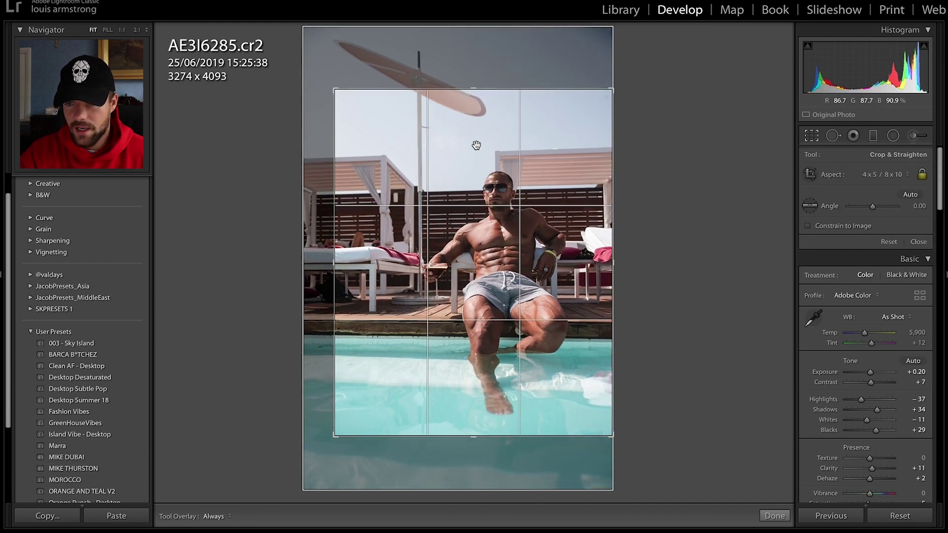
key(Return)
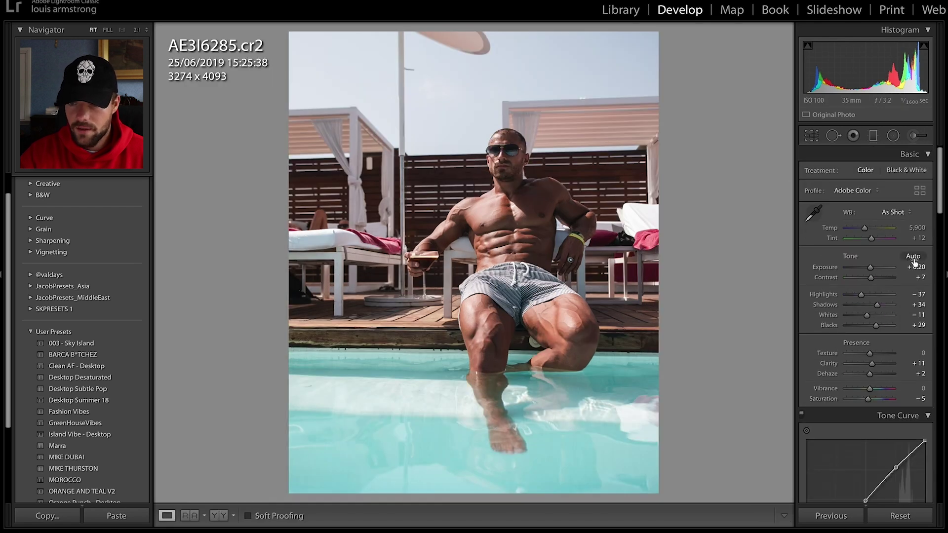
- Reset Exposure to 0 and pull Highlights down to -77
double_click(871, 268)
drag(861, 294, 853, 296)
scroll(853, 306, down, 1)
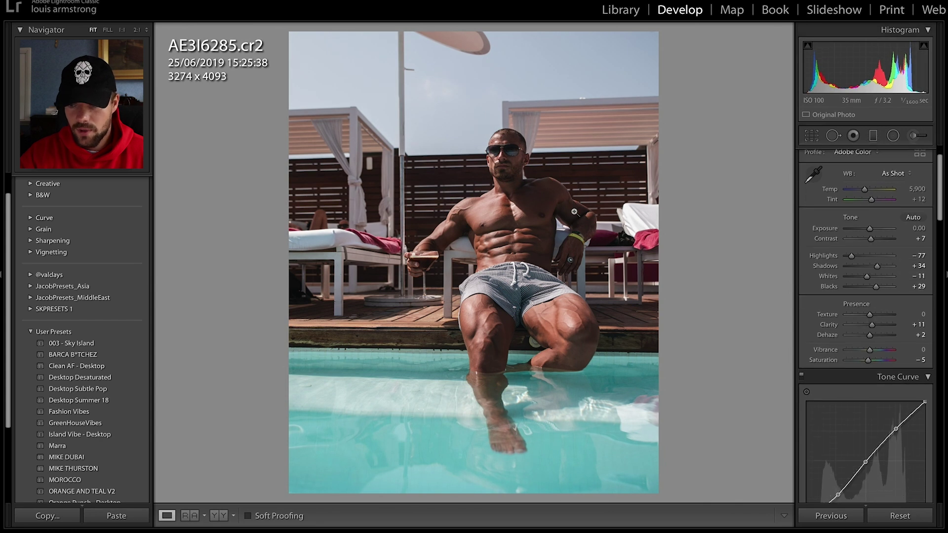
scroll(857, 372, down, 8)
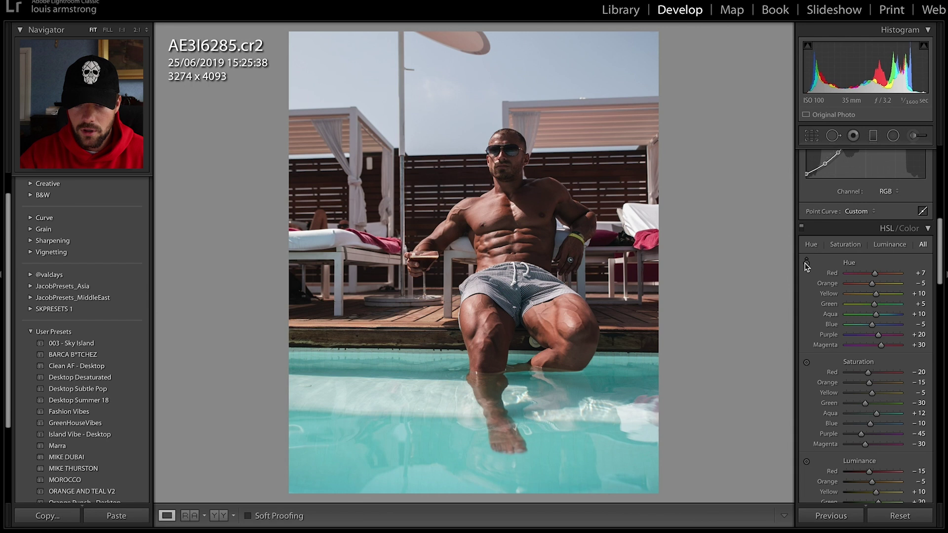
- Shift the pool water bluer and more saturated: Aqua hue +22, Aqua saturation +41, Blue saturation +44
click(806, 262)
drag(535, 341, 534, 339)
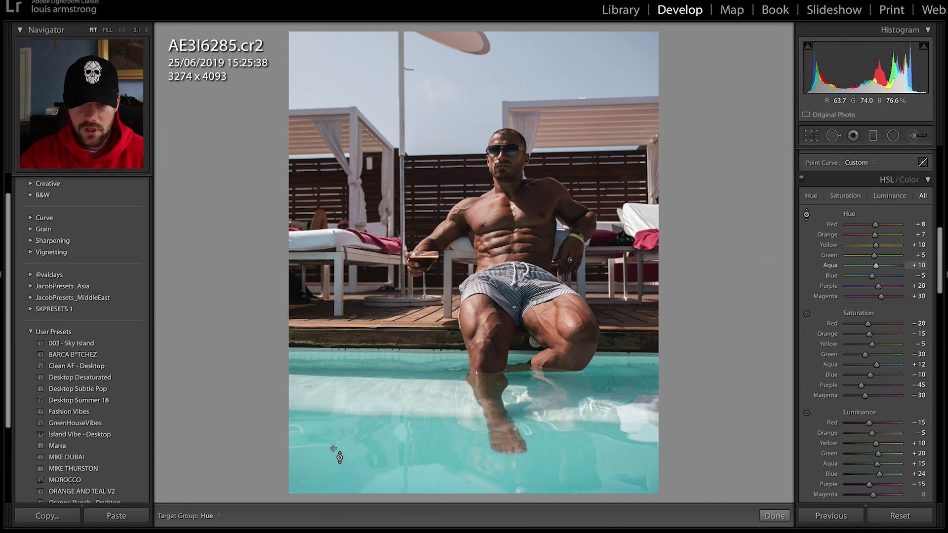
mouse_move(344, 489)
mouse_down()
mouse_move(344, 456)
mouse_move(344, 475)
mouse_up()
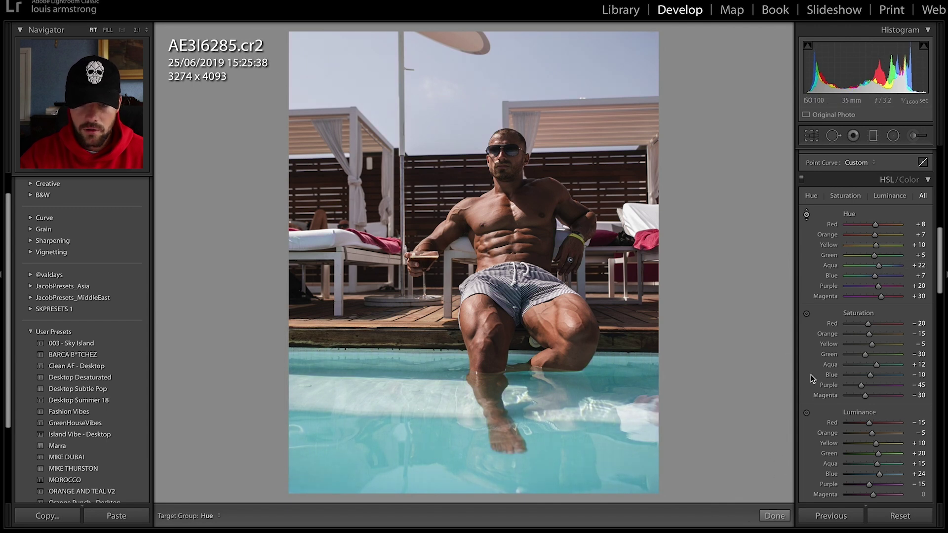
click(807, 314)
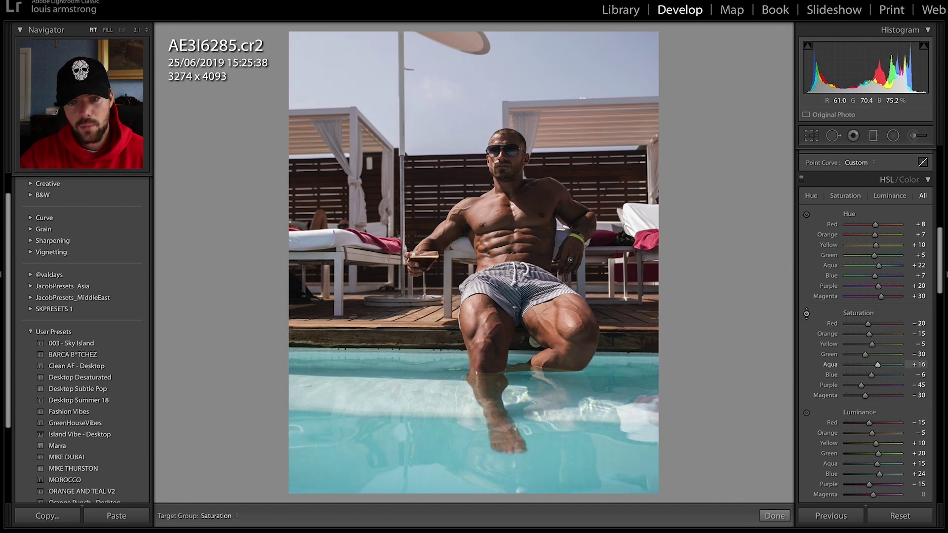
mouse_move(432, 455)
mouse_down()
mouse_move(432, 414)
mouse_move(432, 443)
mouse_up()
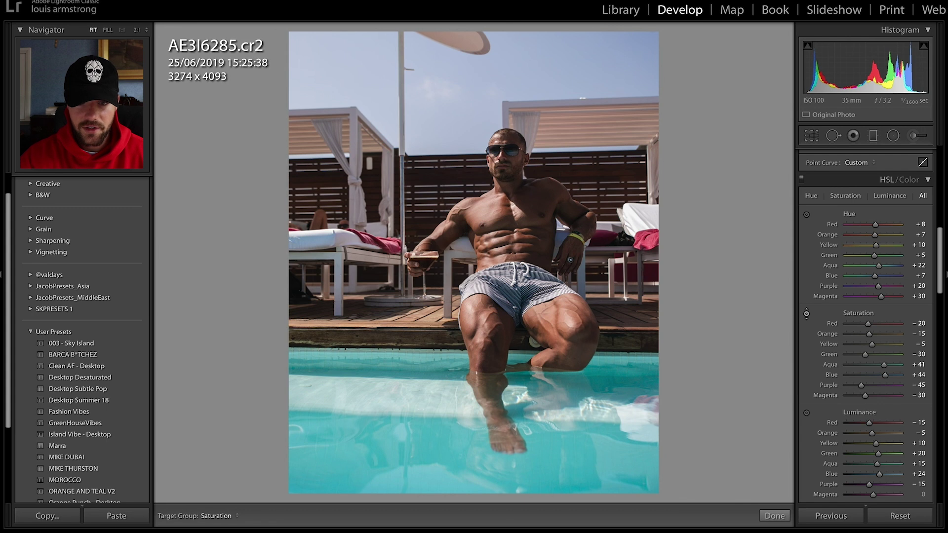
- Move to the boat photo, apply the BARCA B*TCHEZ preset and compare it with the original
key(Escape)
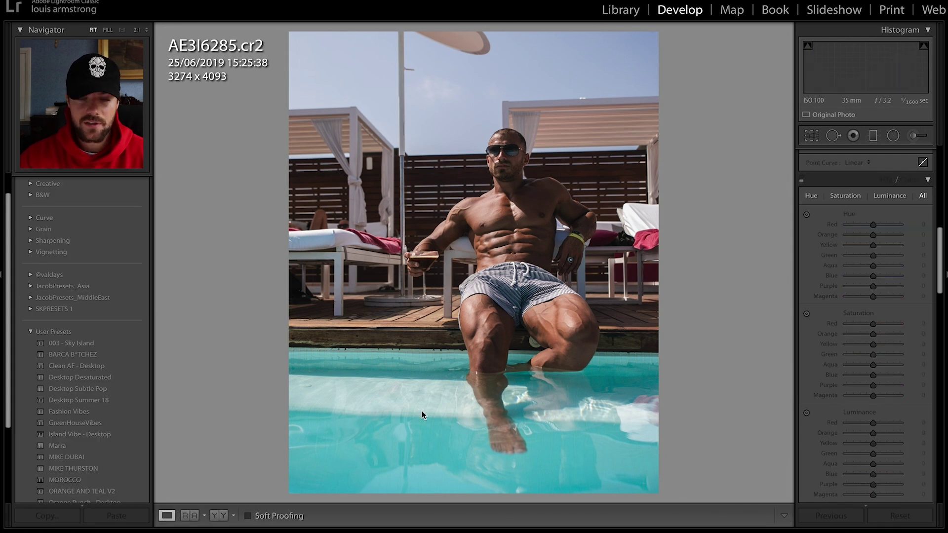
key(Right)
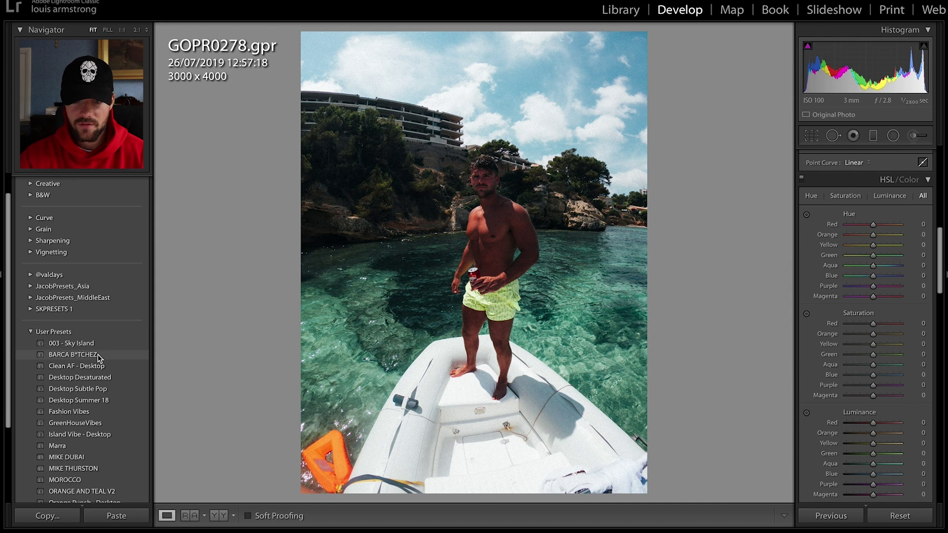
click(99, 356)
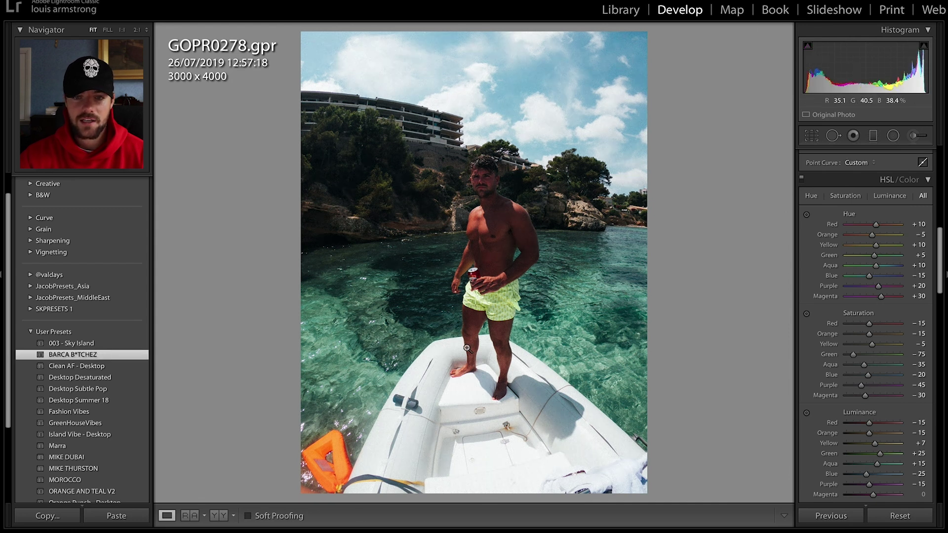
key(backslash)
key(backslash)
key(backslash)
key(backslash)
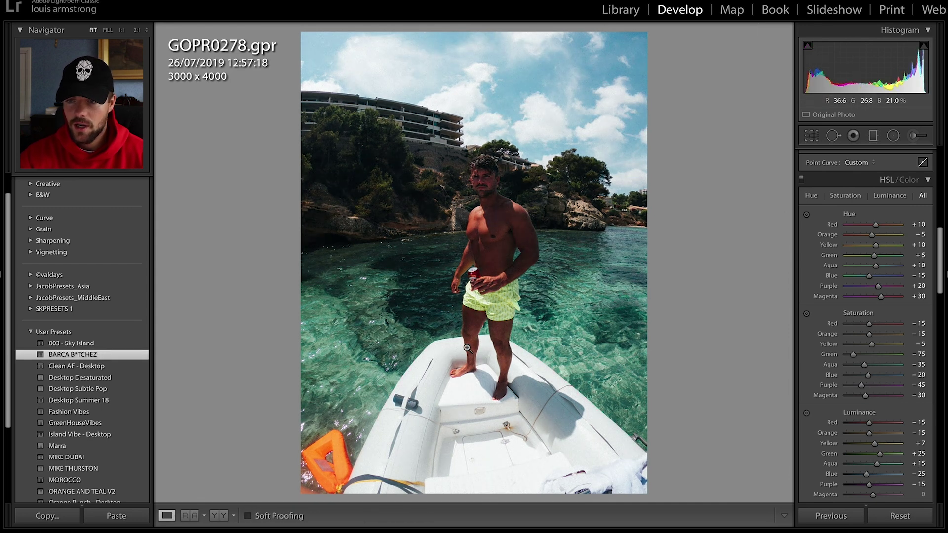
- Crop the boat photo to 4 x 5 / 8 x 10 with the top trimmed, then advance to the rooftop pool photo
click(817, 136)
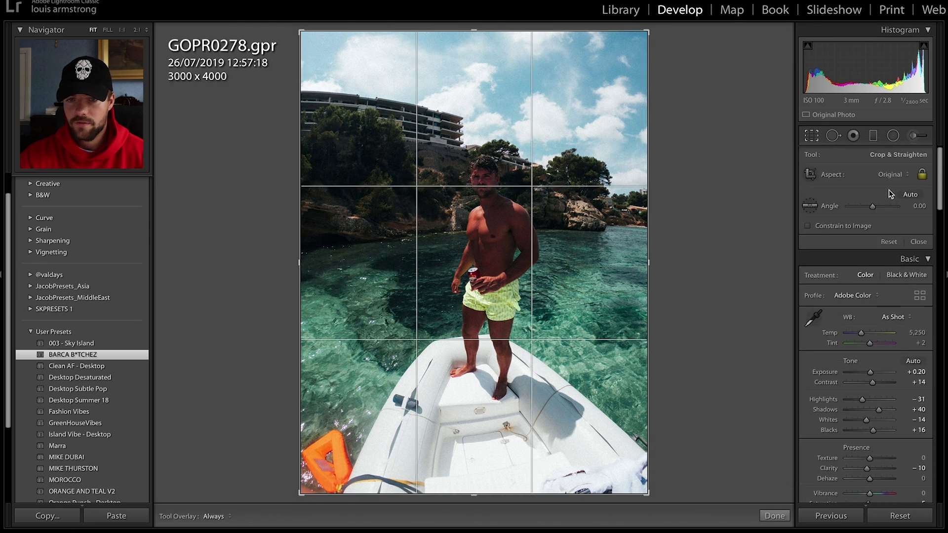
click(890, 175)
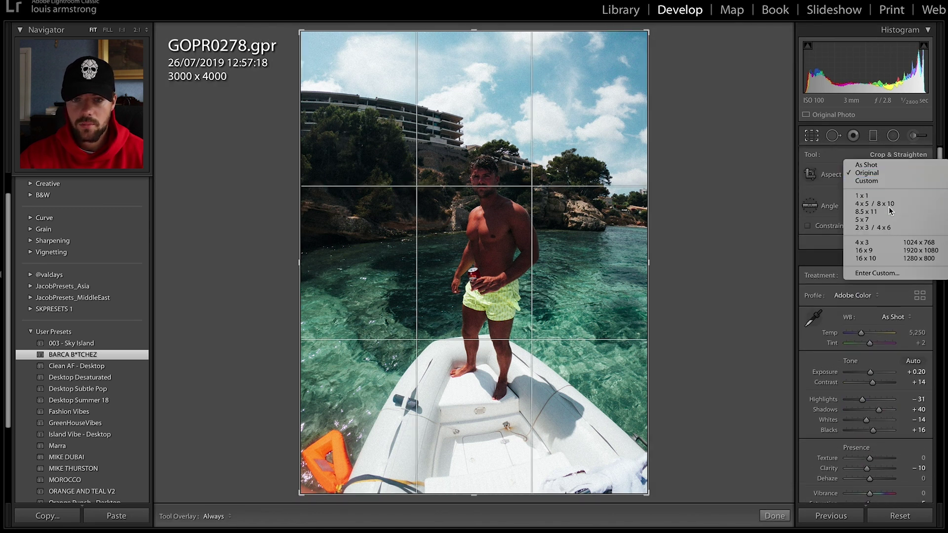
click(889, 201)
drag(497, 49, 497, 79)
key(Return)
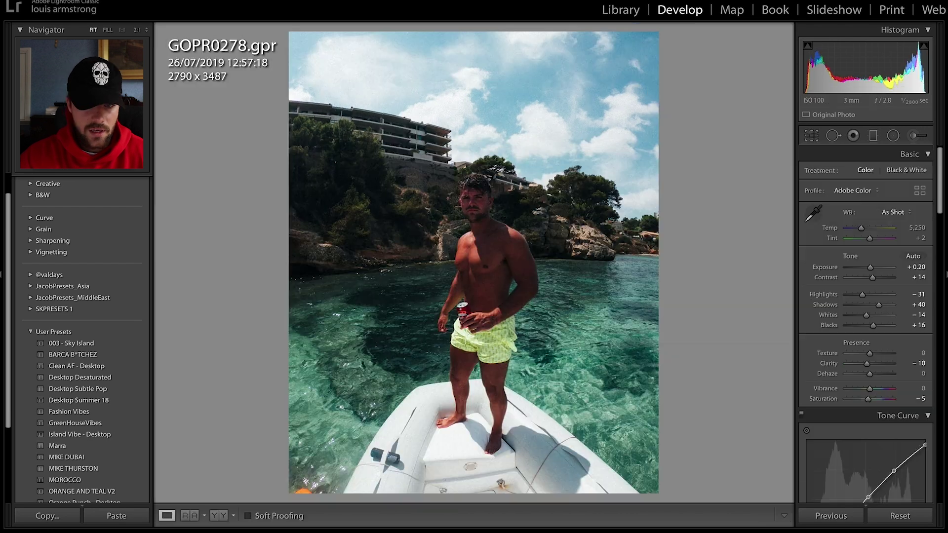
key(Right)
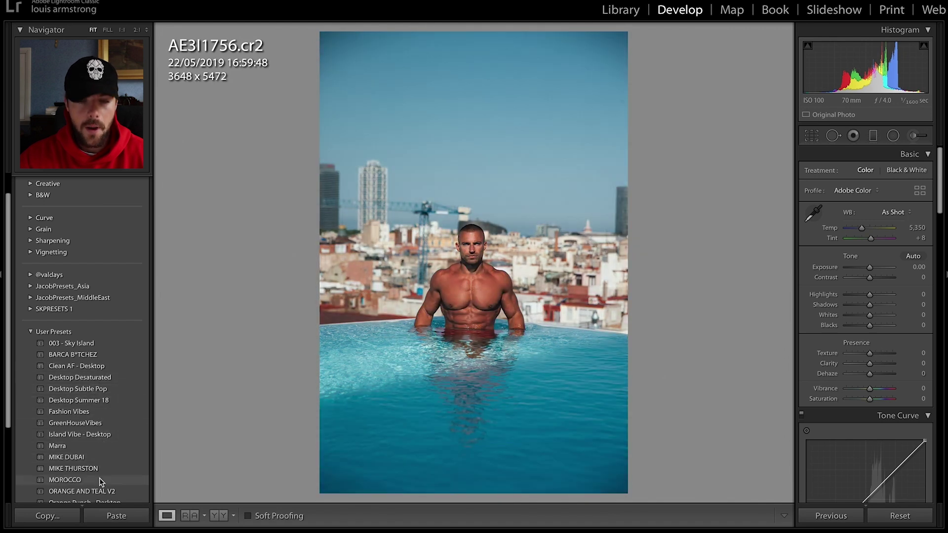
- Give AE3I1756 the BARCA B*TCHEZ preset and a 4 x 5 / 8 x 10 crop trimmed at the top (3329 x 4161)
click(92, 355)
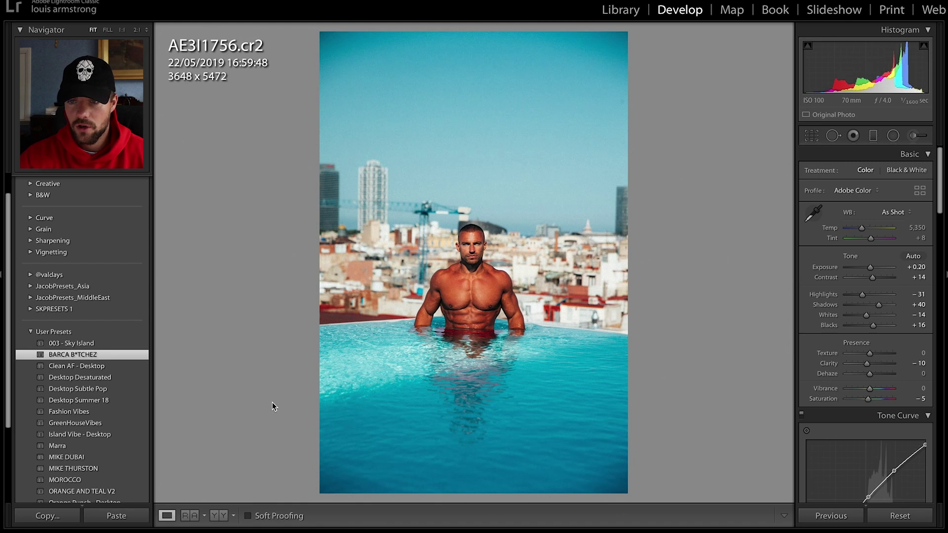
click(811, 136)
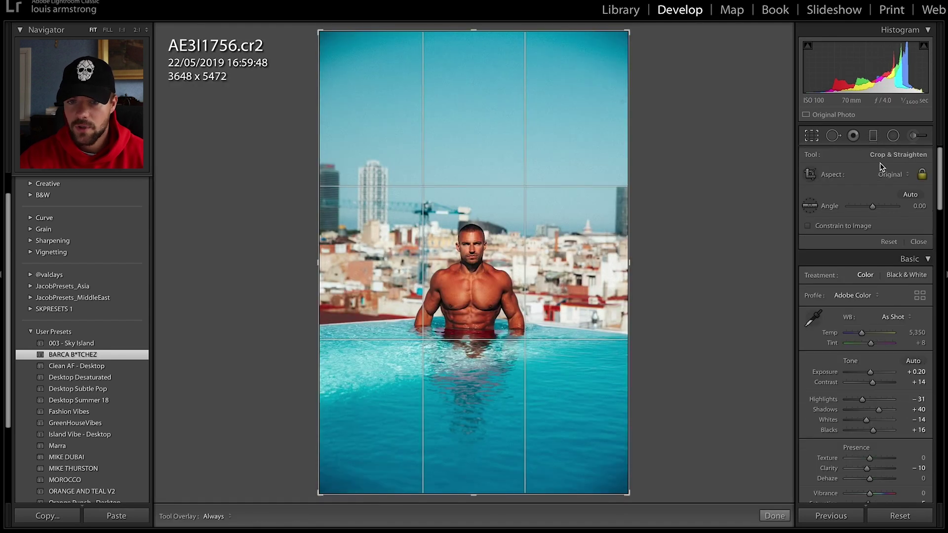
click(884, 175)
click(889, 203)
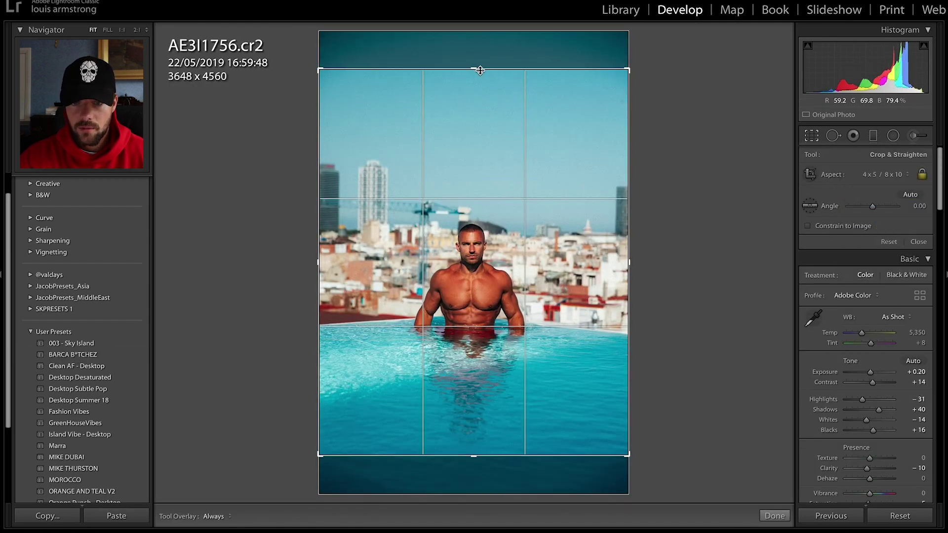
mouse_move(480, 69)
mouse_down()
mouse_move(477, 86)
mouse_move(478, 63)
mouse_up()
key(Return)
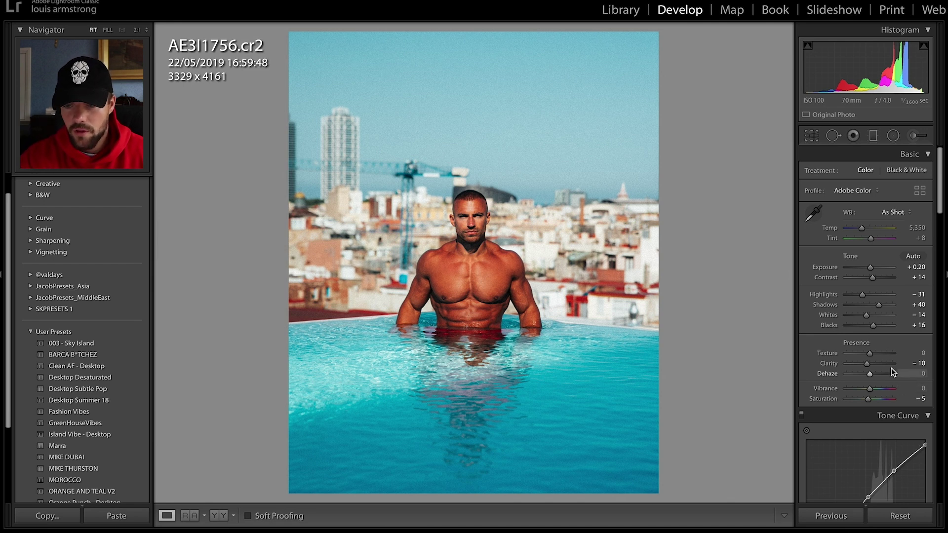
- Desaturate the orange and red skin tones with the HSL Saturation targeted tool, then compare Before/After
scroll(888, 385, down, 8)
scroll(884, 393, down, 2)
scroll(859, 387, down, 1)
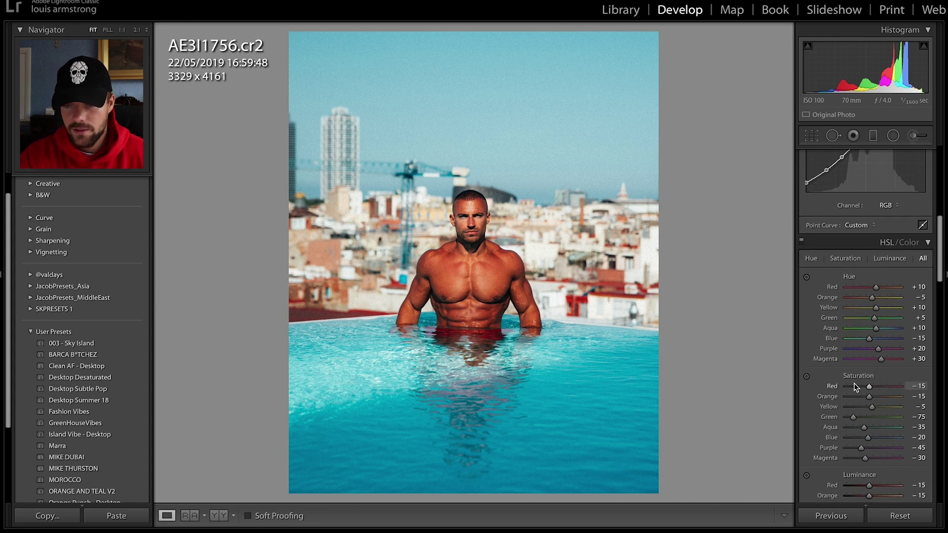
click(807, 377)
scroll(810, 382, down, 3)
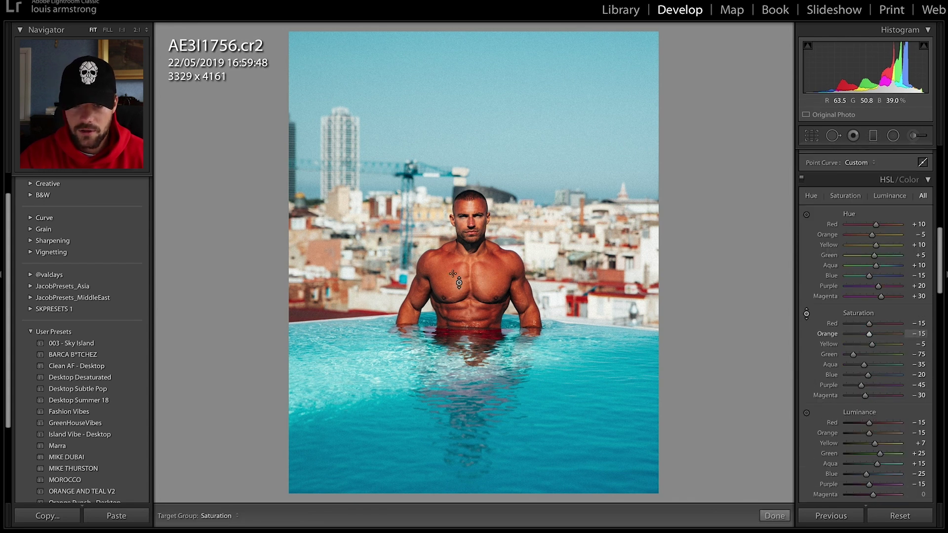
drag(472, 277, 471, 291)
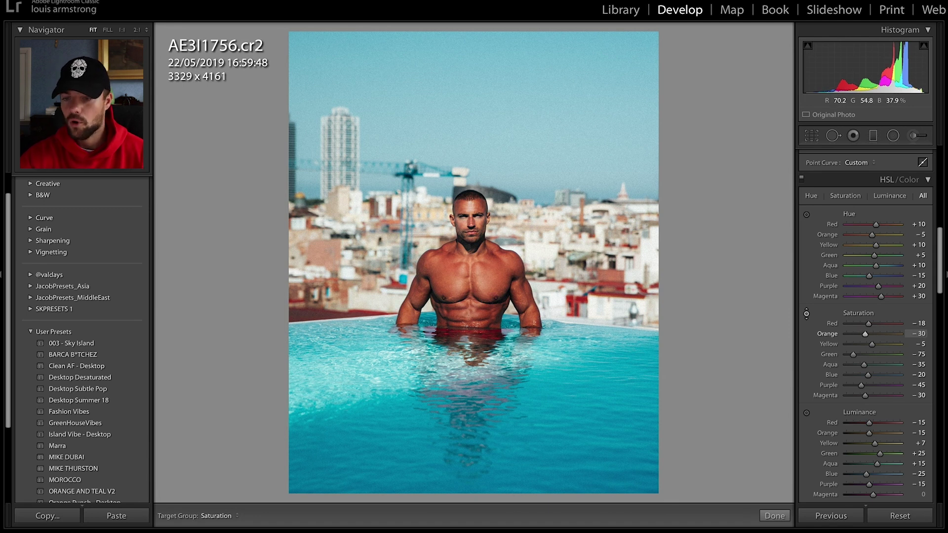
click(775, 516)
key(backslash)
key(backslash)
- Set Exposure to +0.10 and warm Temp to 5,772, then move to the next photo
scroll(902, 275, up, 5)
scroll(903, 275, up, 2)
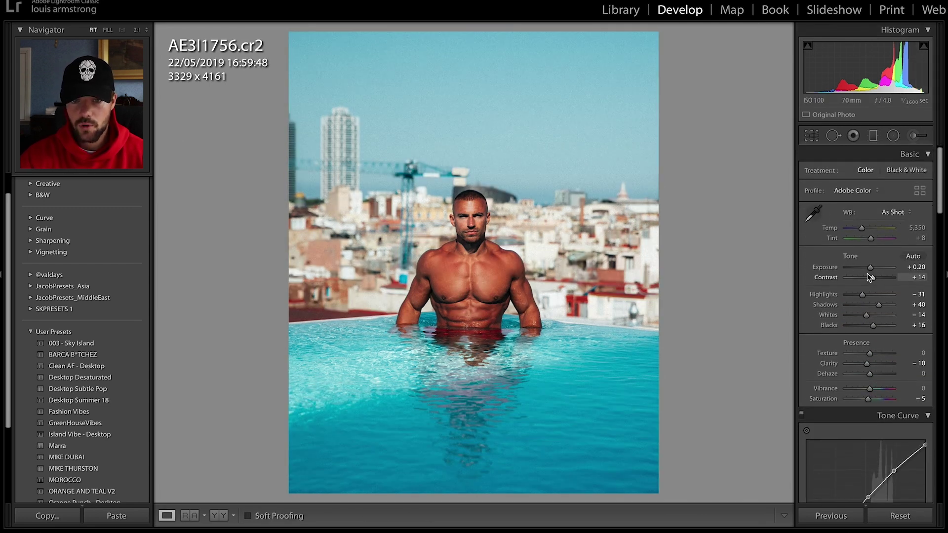
drag(871, 270, 868, 270)
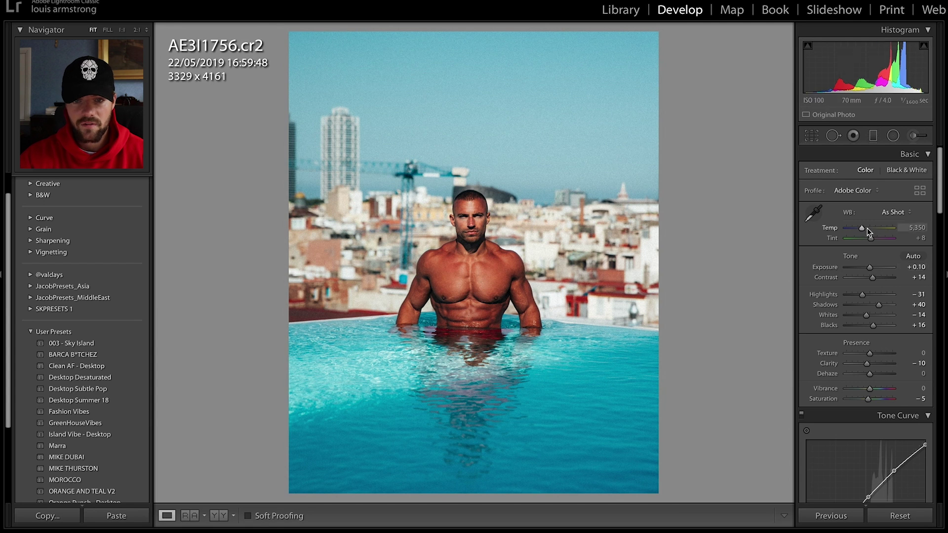
drag(867, 228, 870, 234)
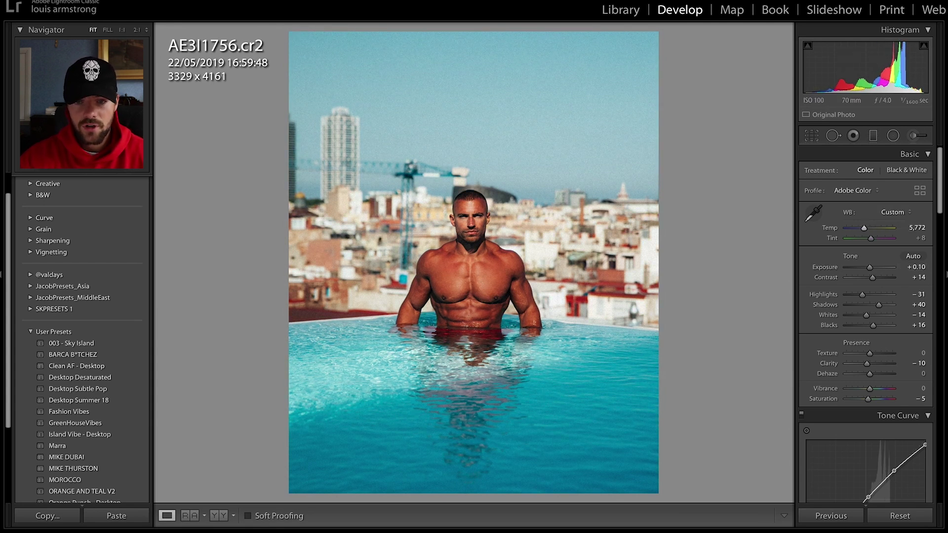
key(Right)
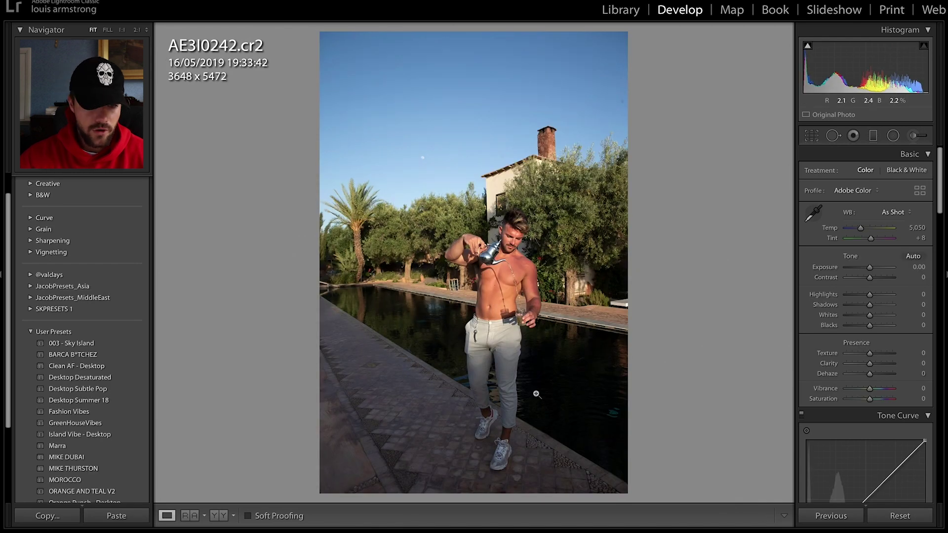
- Try the MIKE DUBAI preset, then apply MOROCCO to the poolside photo instead
scroll(59, 425, down, 1)
click(59, 435)
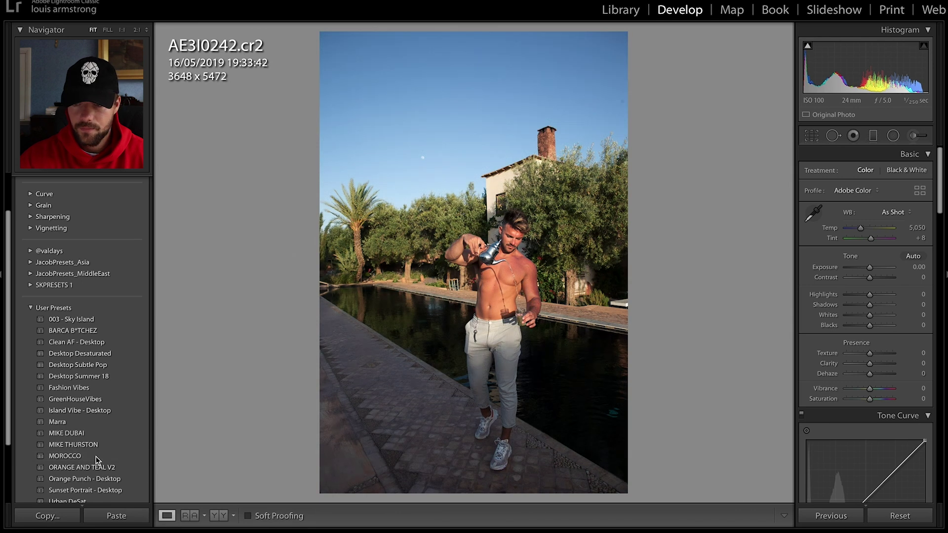
click(134, 457)
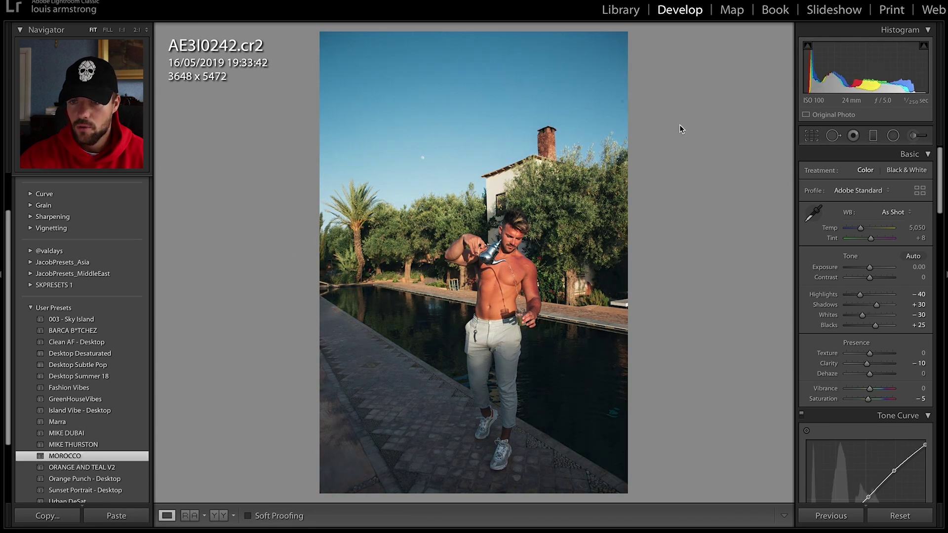
- Crop the poolside photo to 4 x 5, repositioned with the top trimmed, to 3452 x 4316
click(808, 136)
click(873, 173)
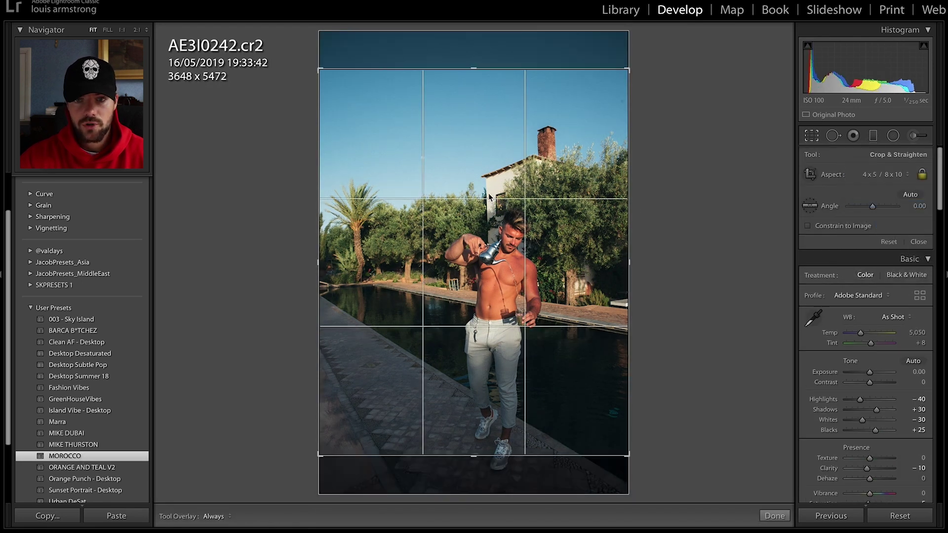
drag(489, 196, 489, 158)
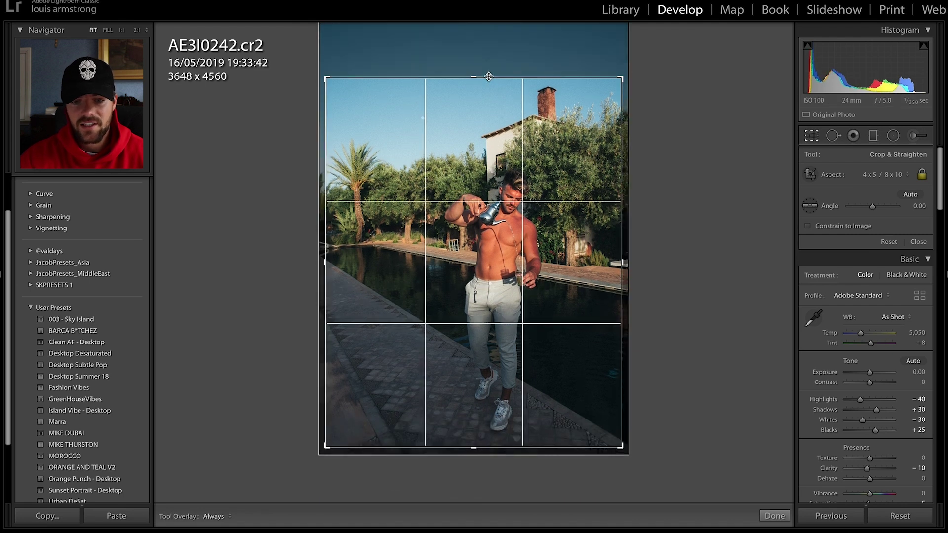
drag(489, 77, 489, 125)
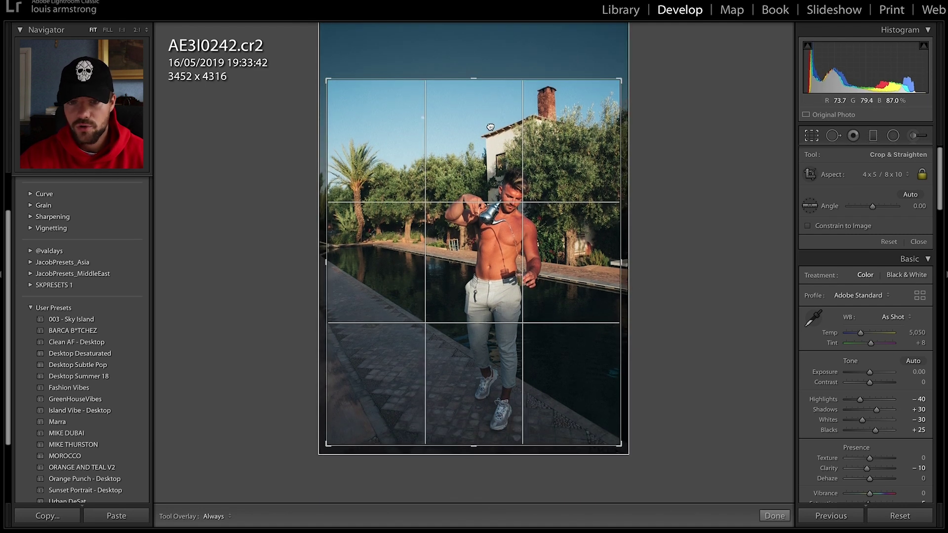
key(Return)
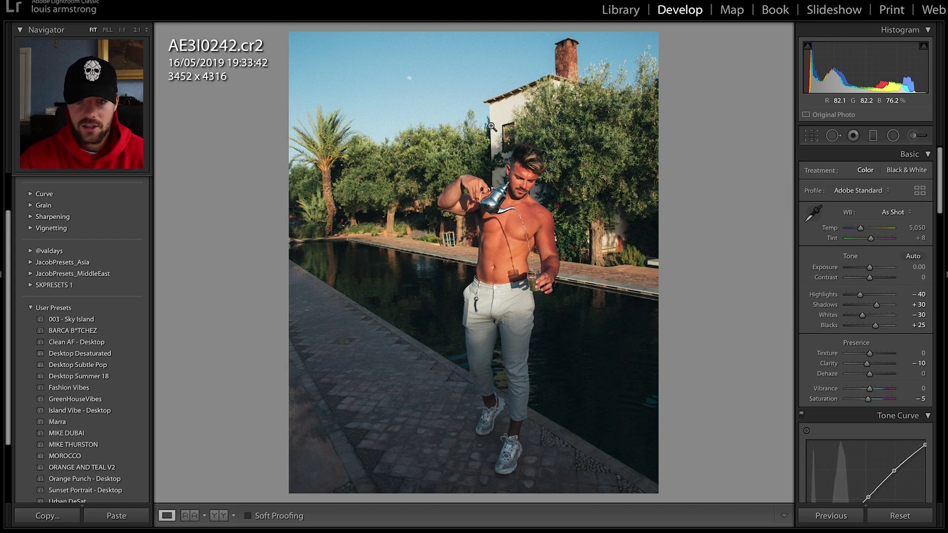
- Toggle Before/After several times to compare the edited poolside photo with the original
key(backslash)
key(backslash)
key(backslash)
key(backslash)
key(backslash)
key(backslash)
key(backslash)
key(backslash)
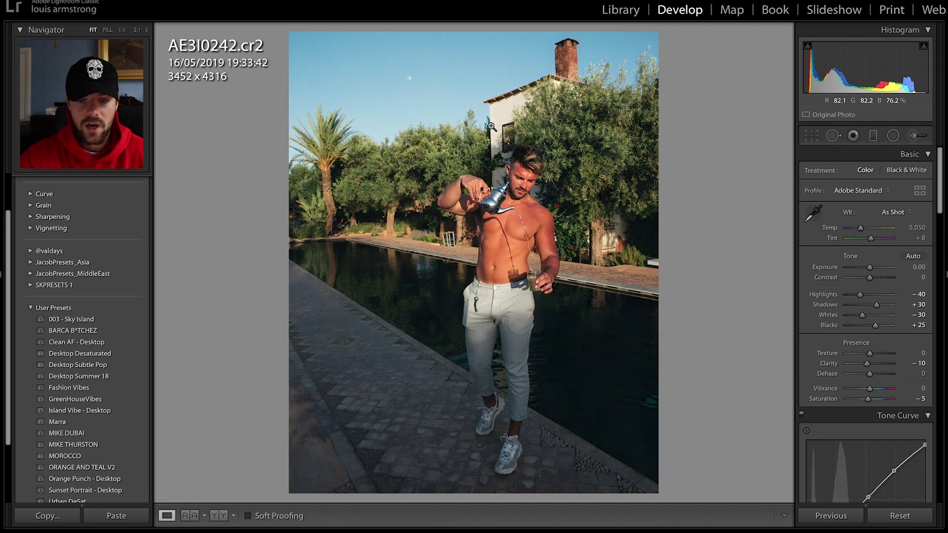
key(backslash)
key(backslash)
key(backslash)
key(backslash)
key(backslash)
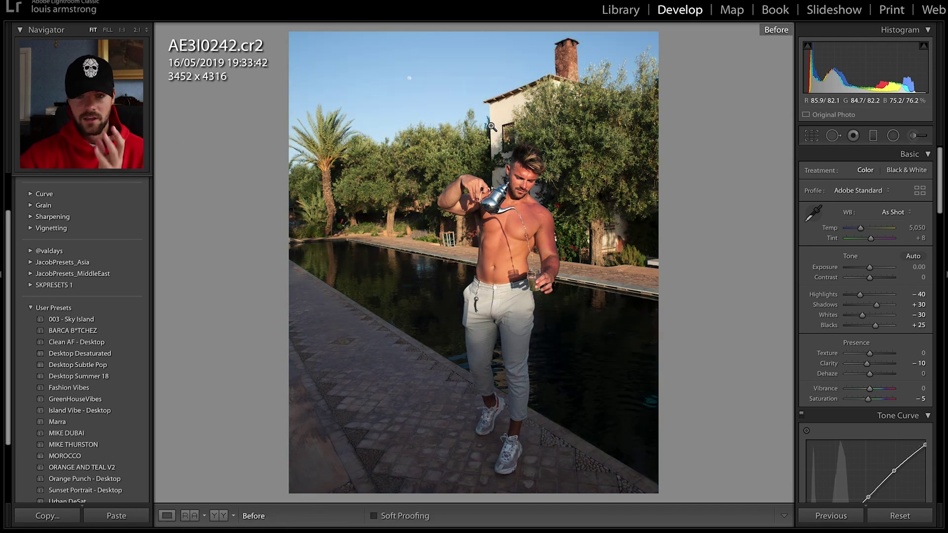
key(backslash)
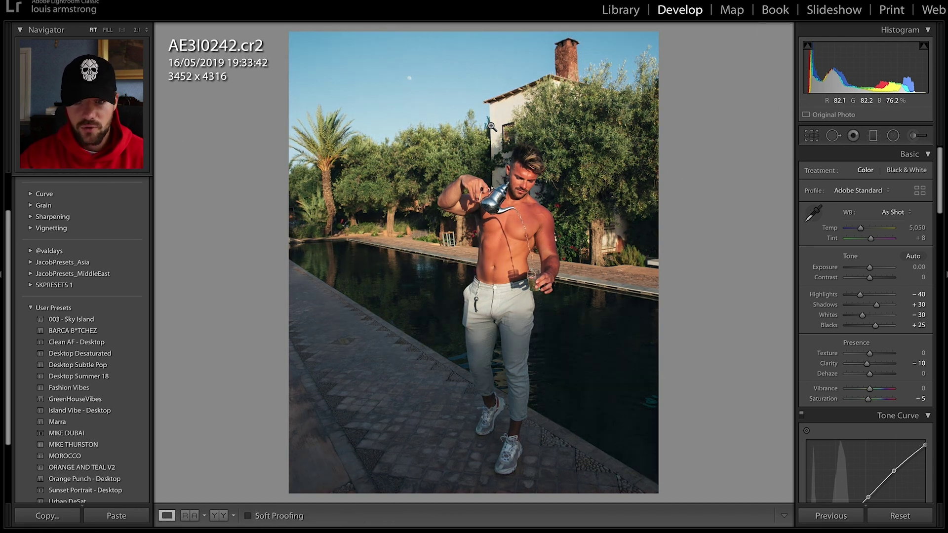
key(backslash)
key(backslash)
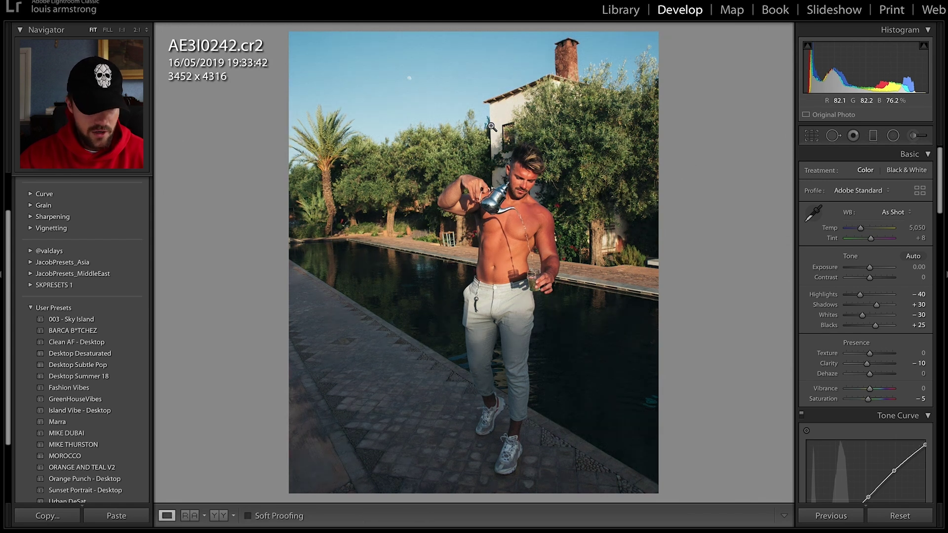
scroll(827, 433, down, 15)
- Go to AE3I1315 and crop it 4 x 5 / 8 x 10, tightened around the swimmer to 2544 x 3180
key(Right)
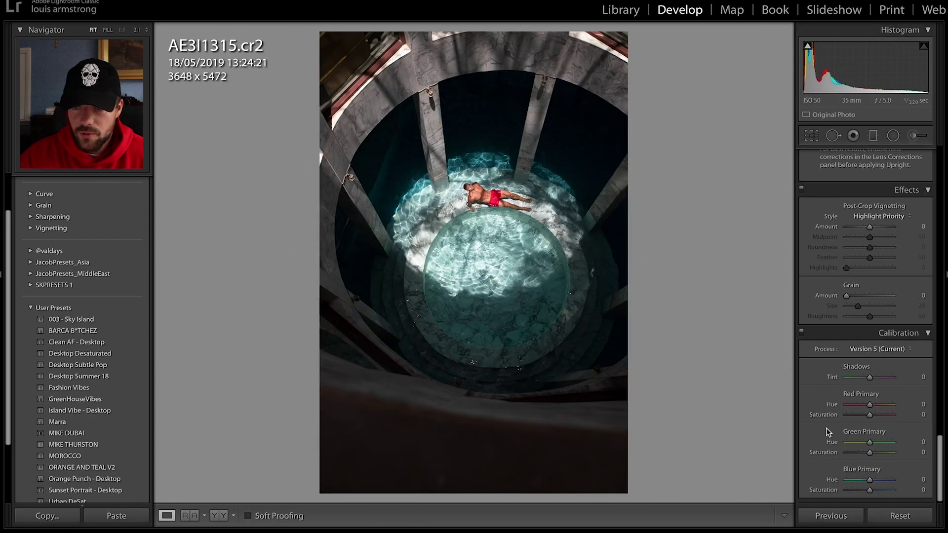
click(811, 135)
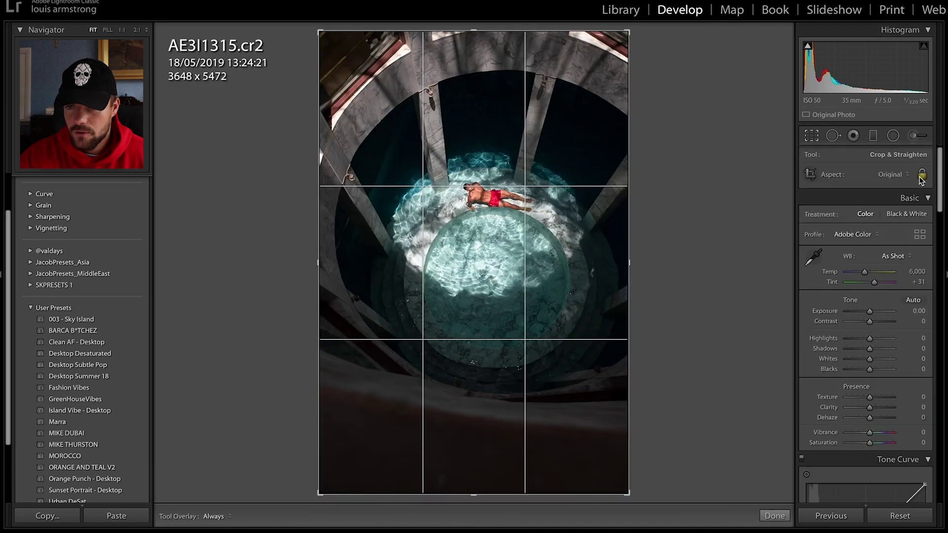
click(891, 179)
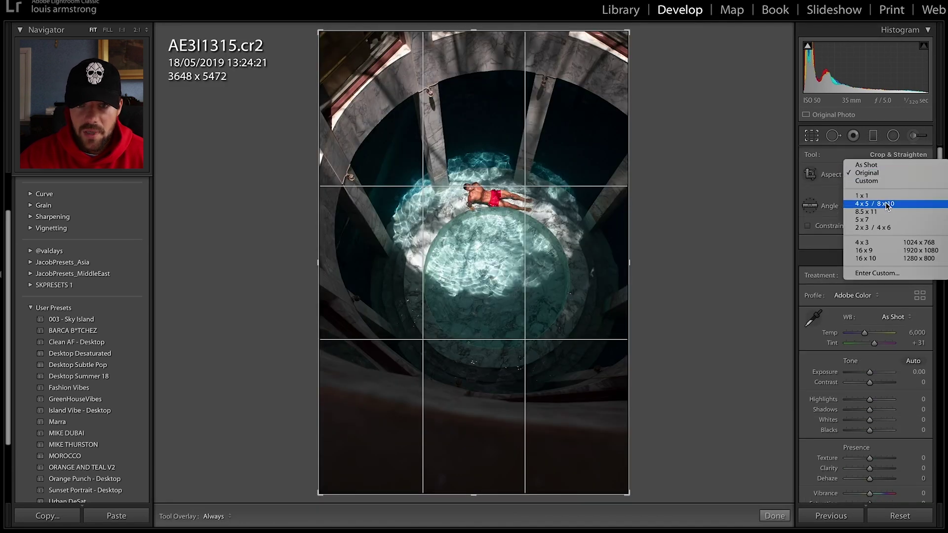
click(889, 205)
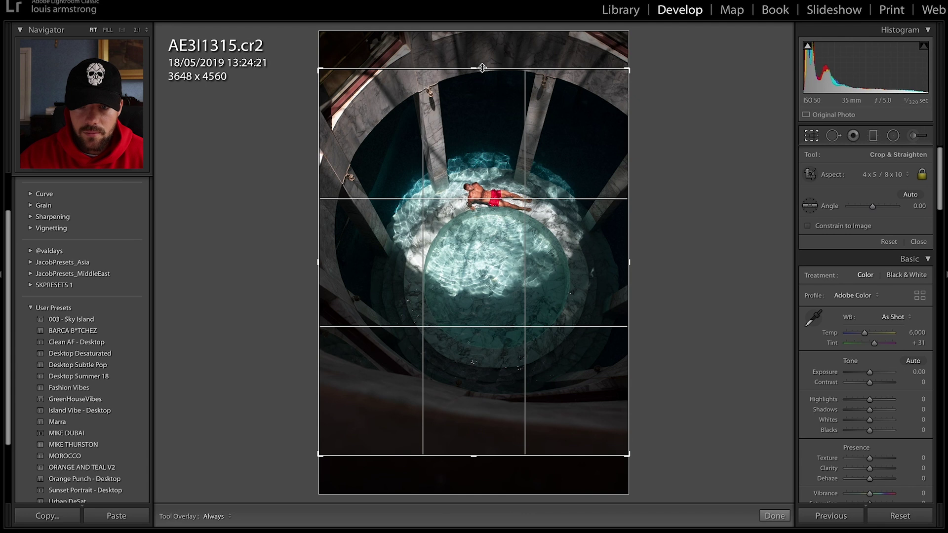
drag(482, 68, 476, 124)
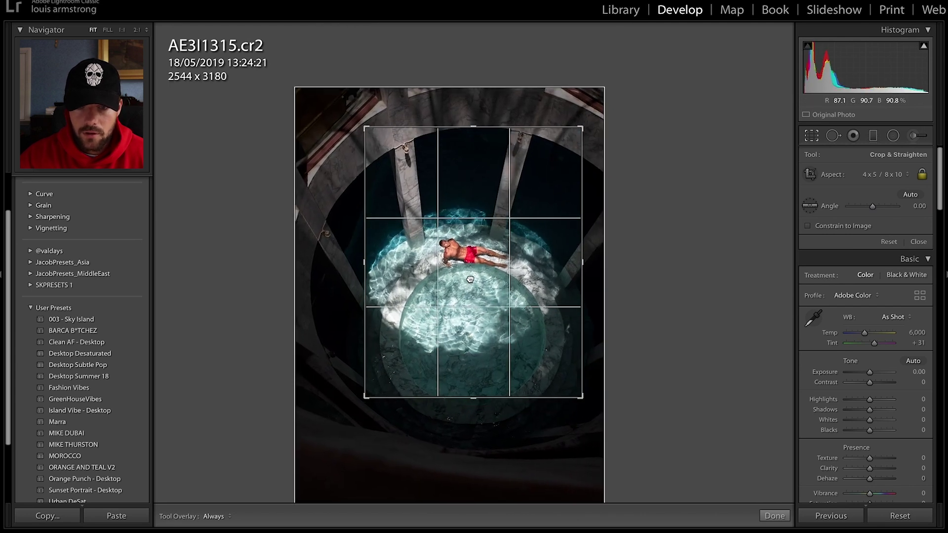
key(Return)
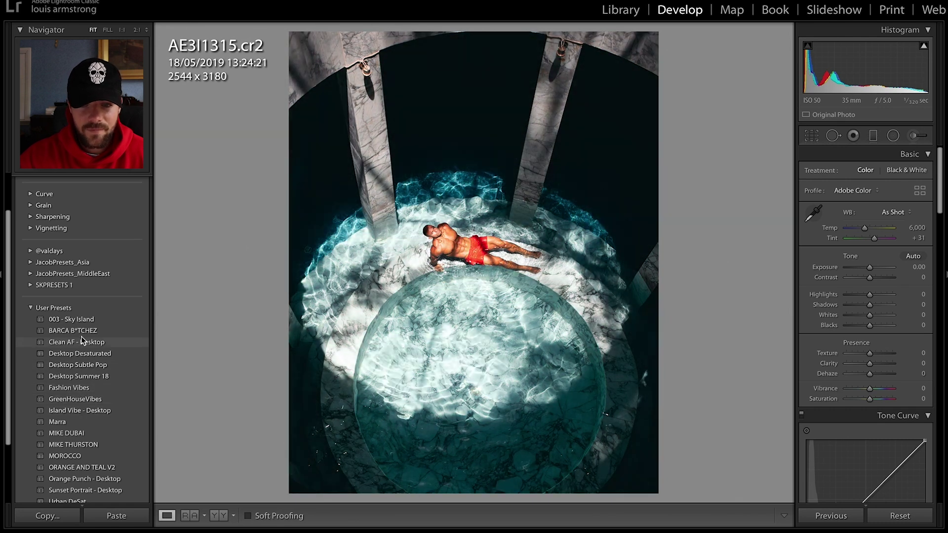
- Apply BARCA B*TCHEZ to the overhead pool shot, set Orange saturation to -30, and compare Before/After
click(81, 335)
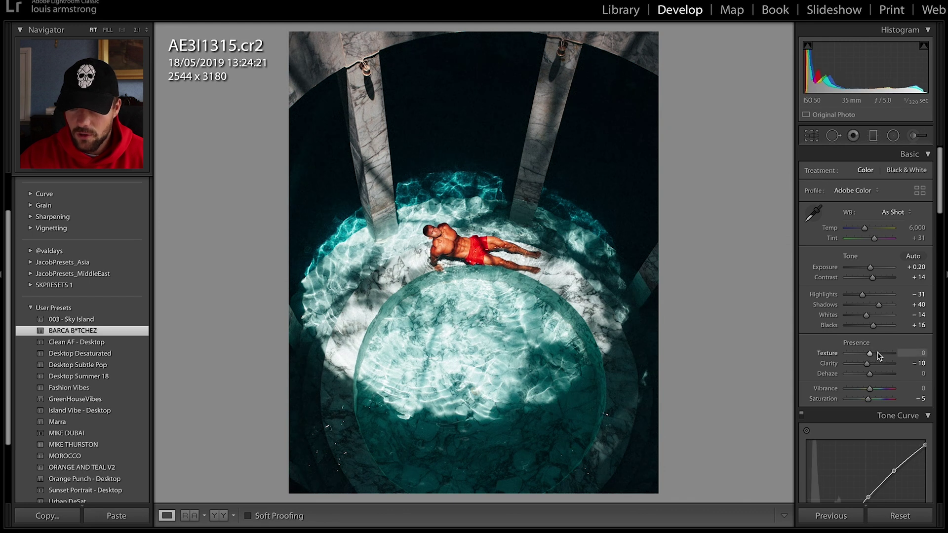
scroll(878, 356, down, 2)
scroll(877, 355, down, 12)
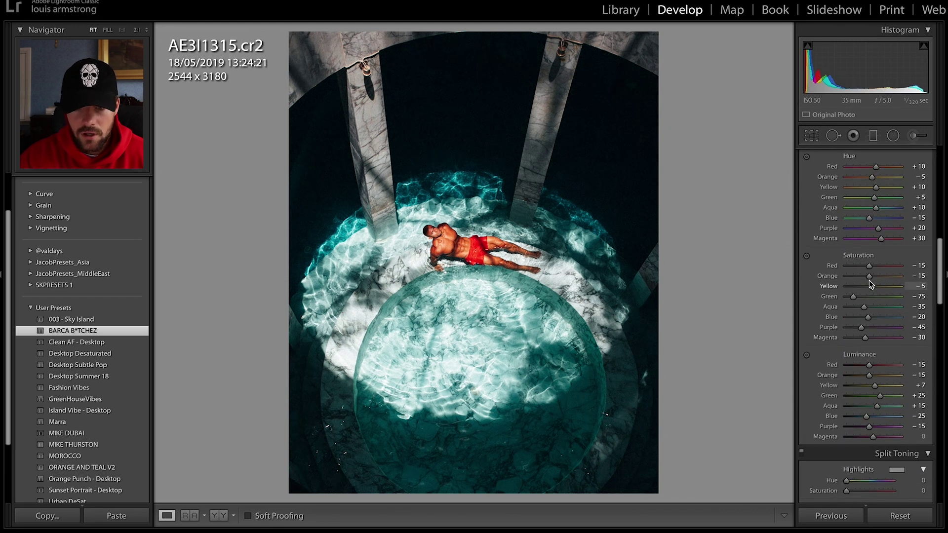
key(Down)
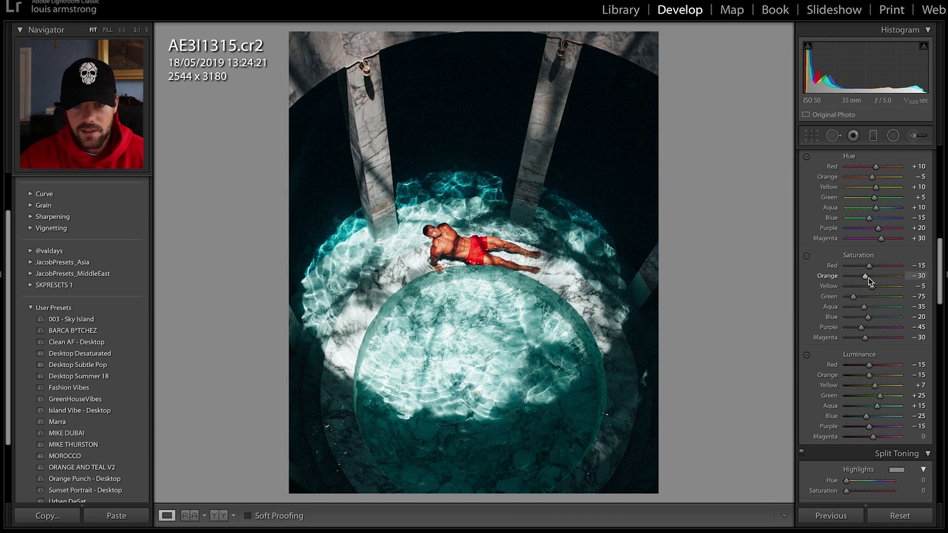
key(backslash)
key(backslash)
key(backslash)
key(backslash)
key(backslash)
key(backslash)
key(backslash)
key(backslash)
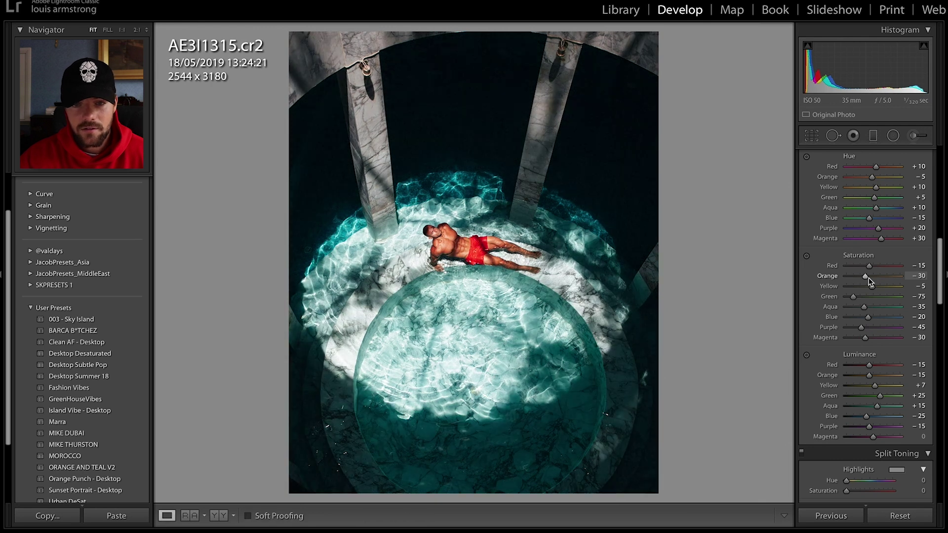
key(backslash)
key(backslash)
key(backslash)
key(backslash)
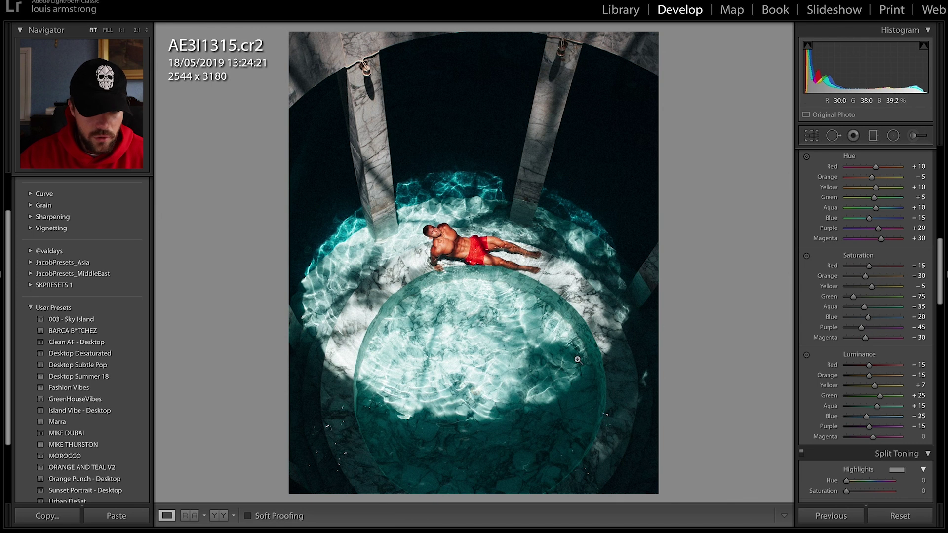
- Go to AE3I2756 and crop it to a reframed 4 x 5 / 8 x 10 frame of 3648 x 4560
key(Right)
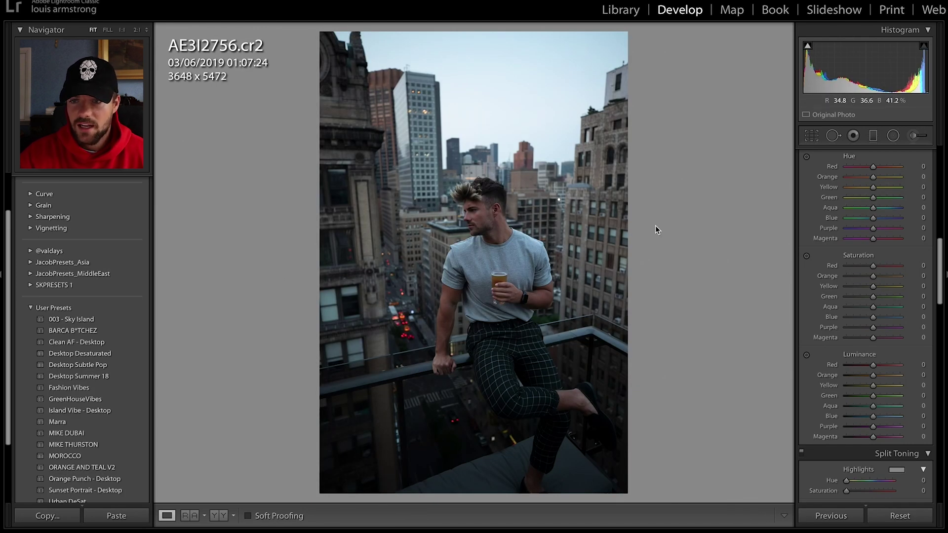
click(811, 136)
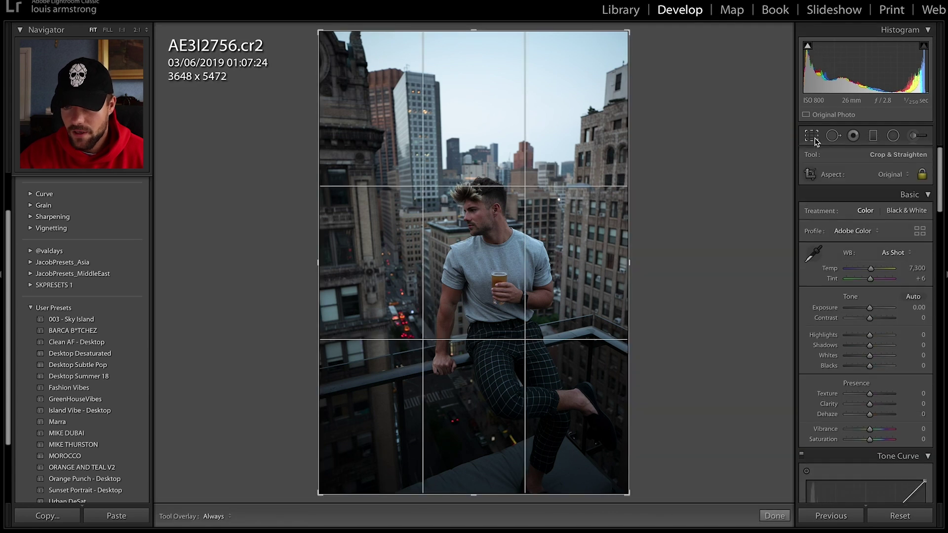
click(891, 174)
click(846, 206)
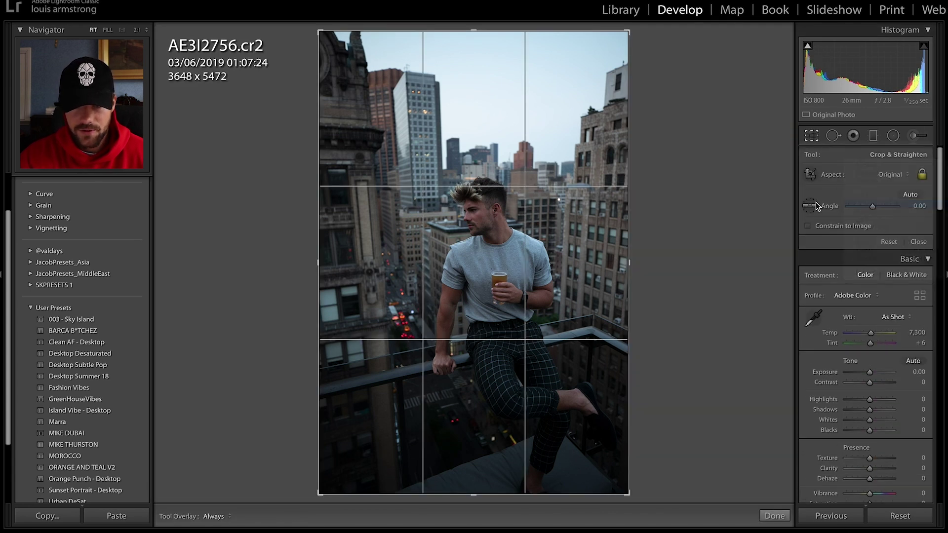
drag(541, 260, 534, 222)
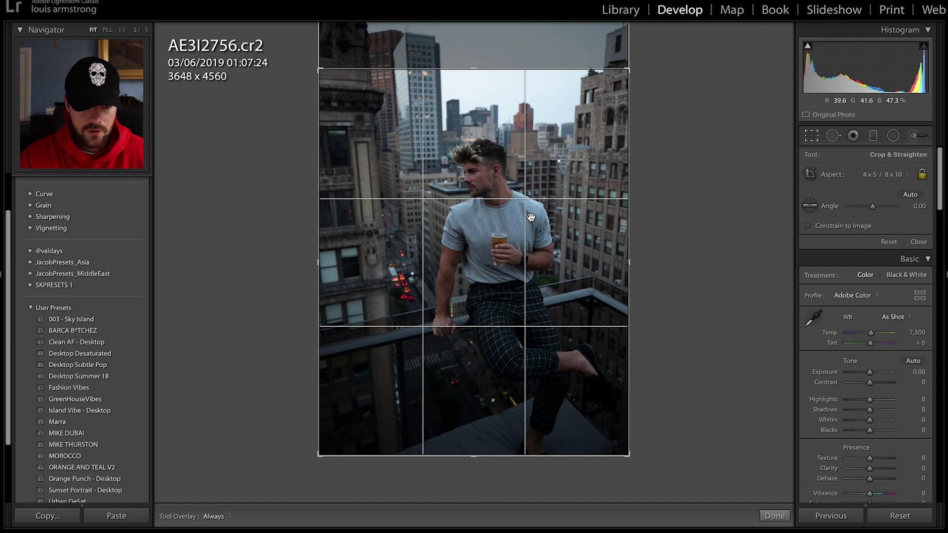
key(Return)
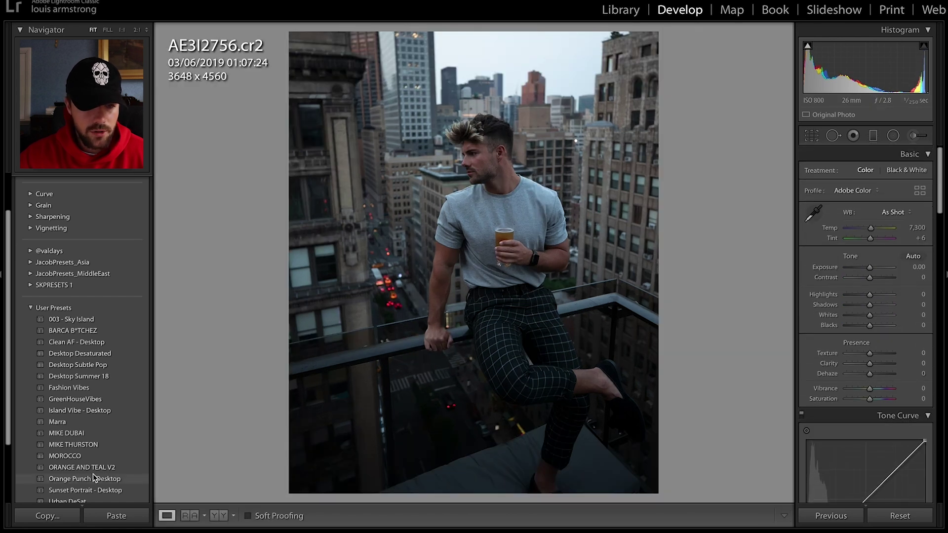
- Apply the Urban DeSat preset to the rooftop portrait and compare it with the original
scroll(98, 479, down, 1)
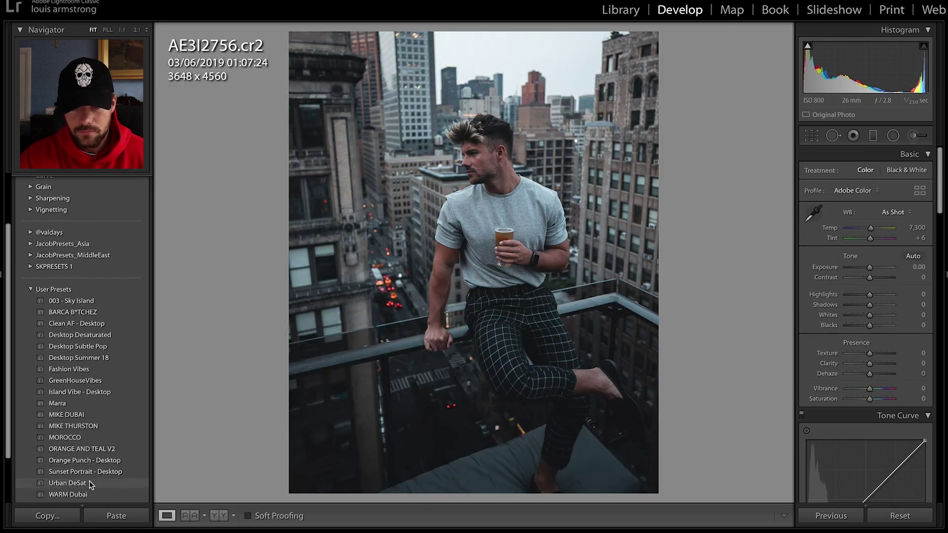
click(91, 484)
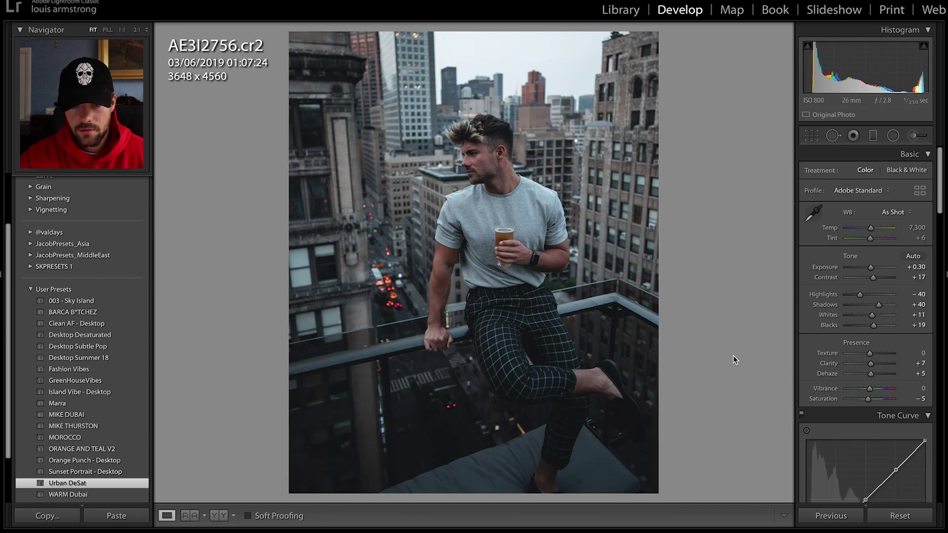
key(backslash)
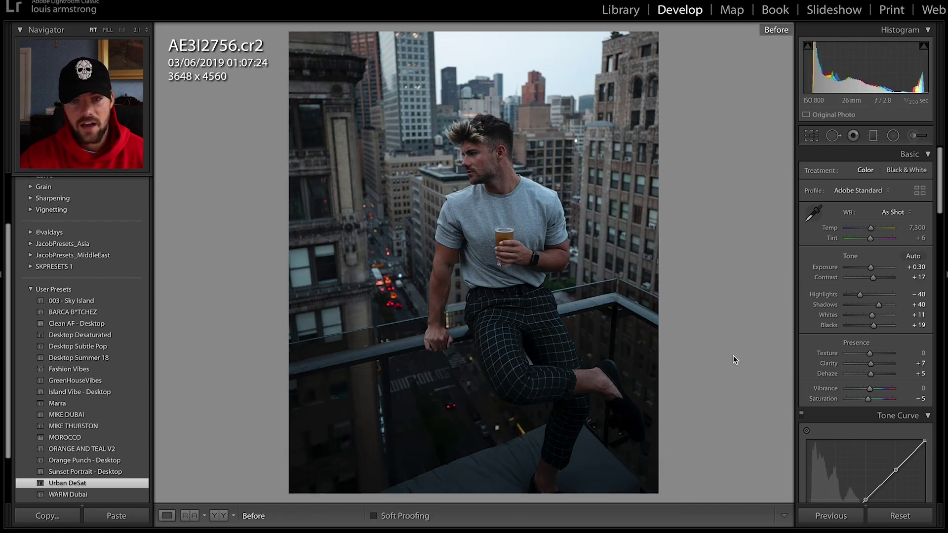
key(backslash)
key(backslash)
key(backslash)
key(backslash)
key(backslash)
key(backslash)
key(backslash)
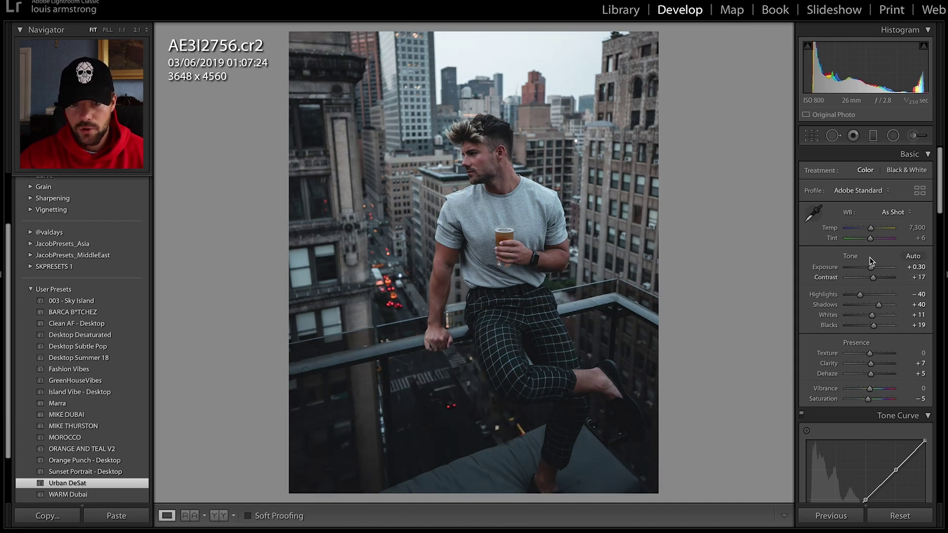
- Set Temp to 8,656, Exposure to +0.20 and Highlights to -62 in the Basic panel
drag(871, 229, 875, 227)
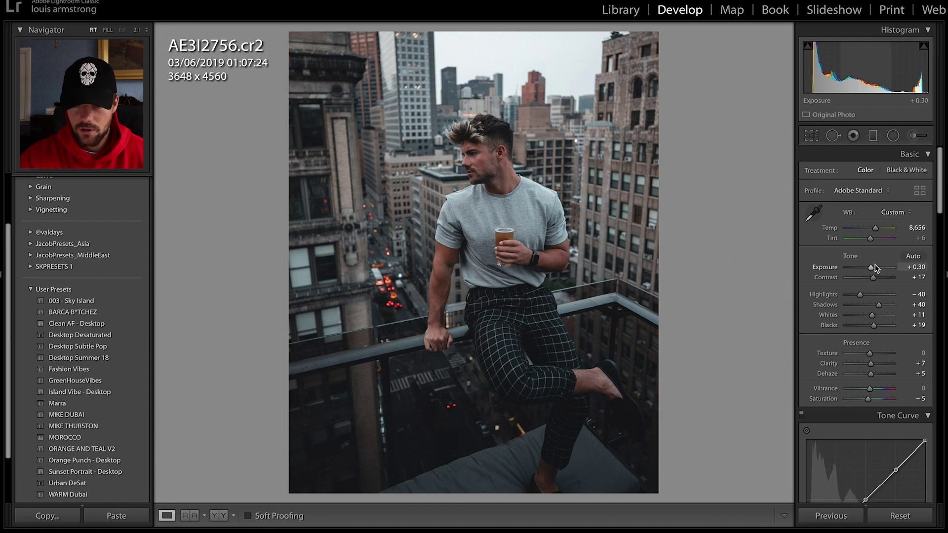
key(Down)
key(Down)
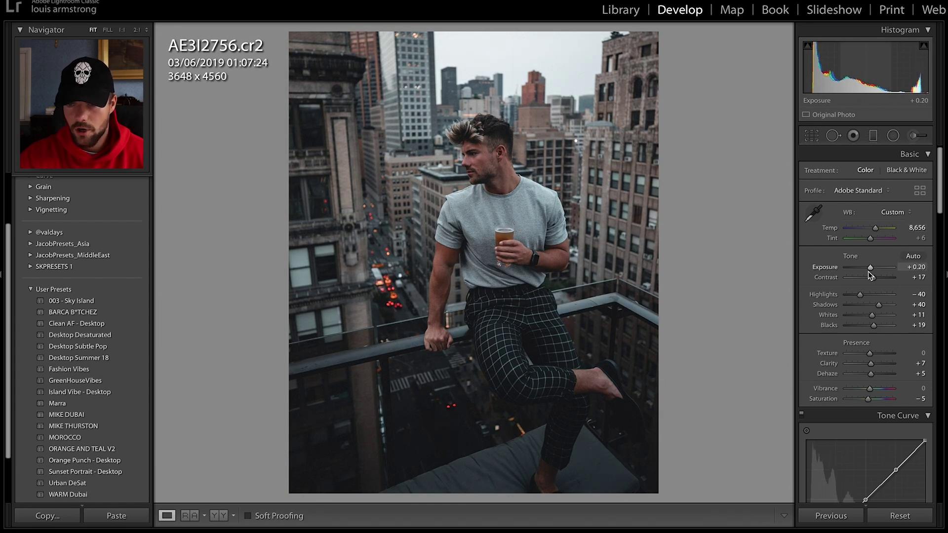
scroll(870, 275, down, 2)
drag(859, 256, 854, 256)
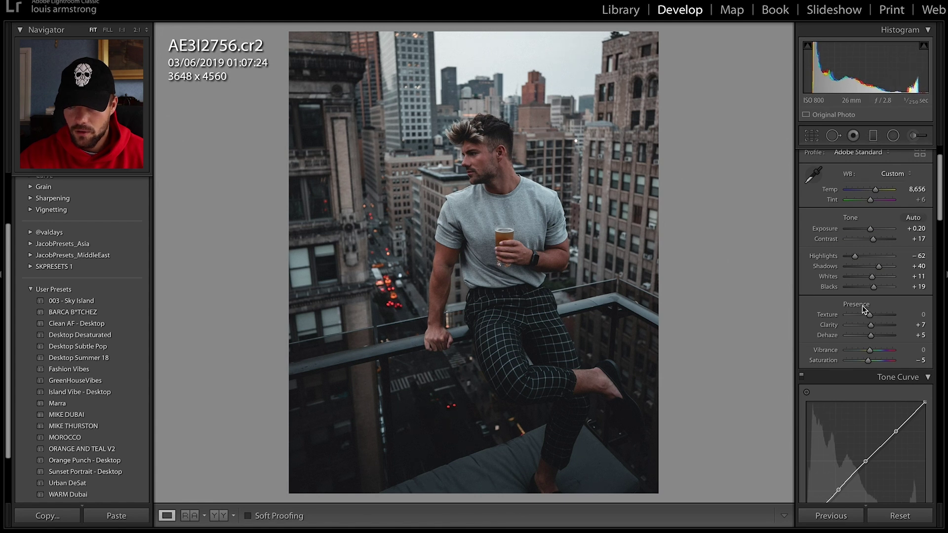
- Remove the old shadow point and pull a lower Tone Curve point down to darken the shadows
scroll(861, 306, down, 10)
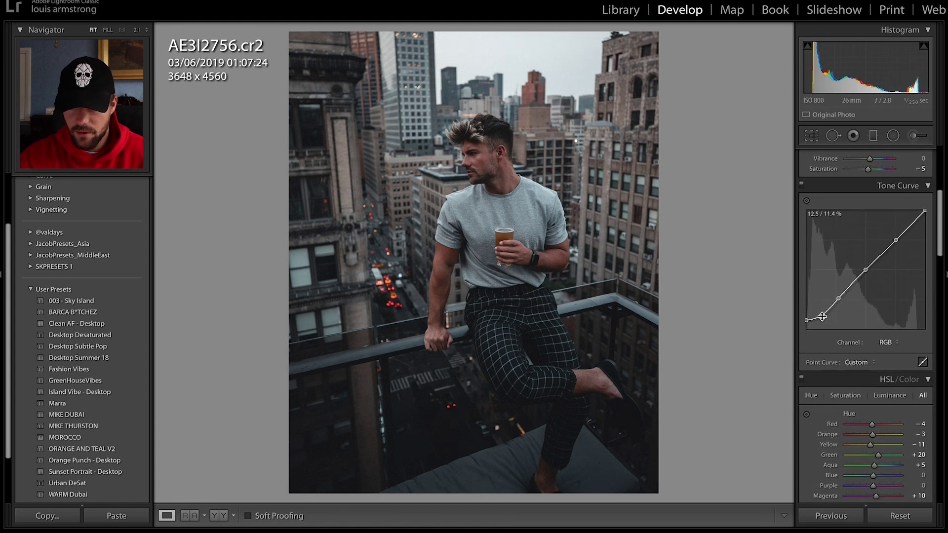
right_click(821, 316)
click(825, 319)
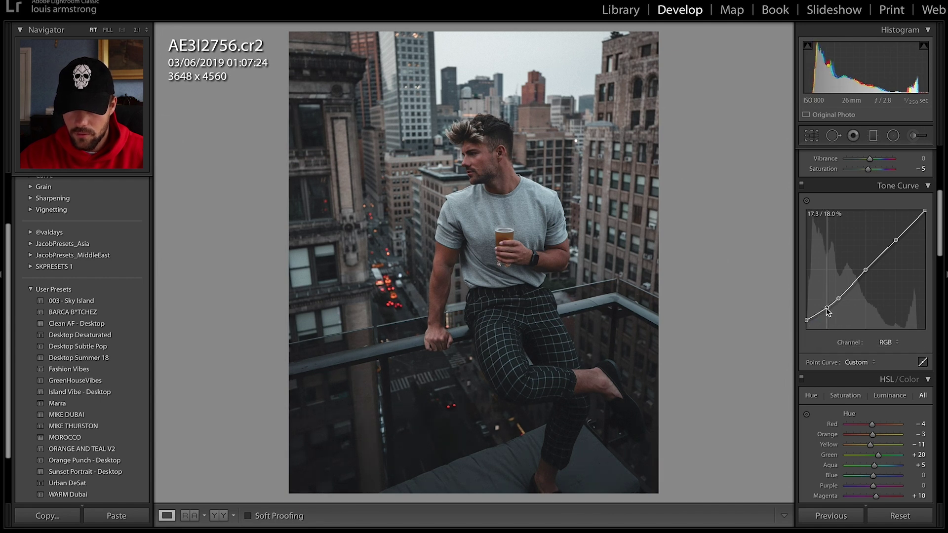
drag(827, 306, 827, 313)
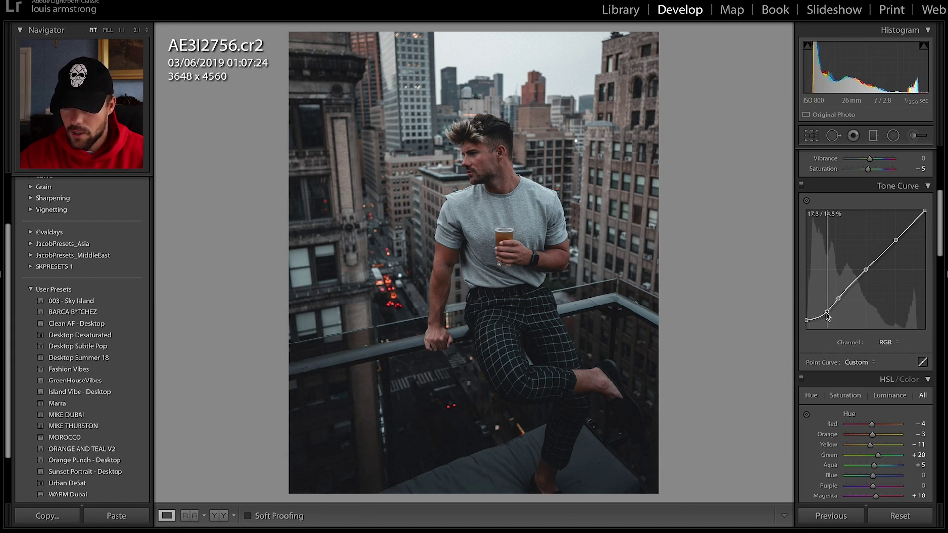
- Drop the HSL Yellow saturation fully to -100
scroll(849, 341, down, 7)
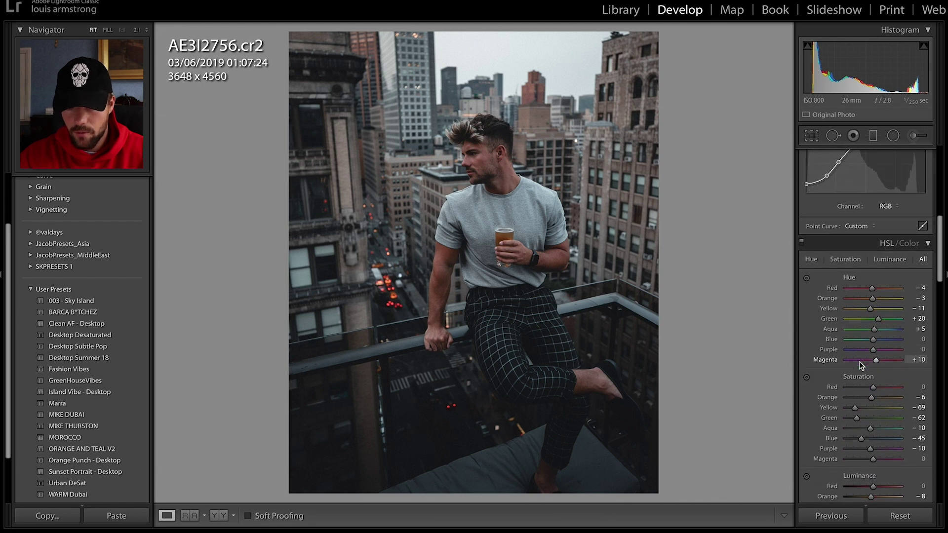
scroll(861, 365, down, 2)
drag(857, 364, 845, 400)
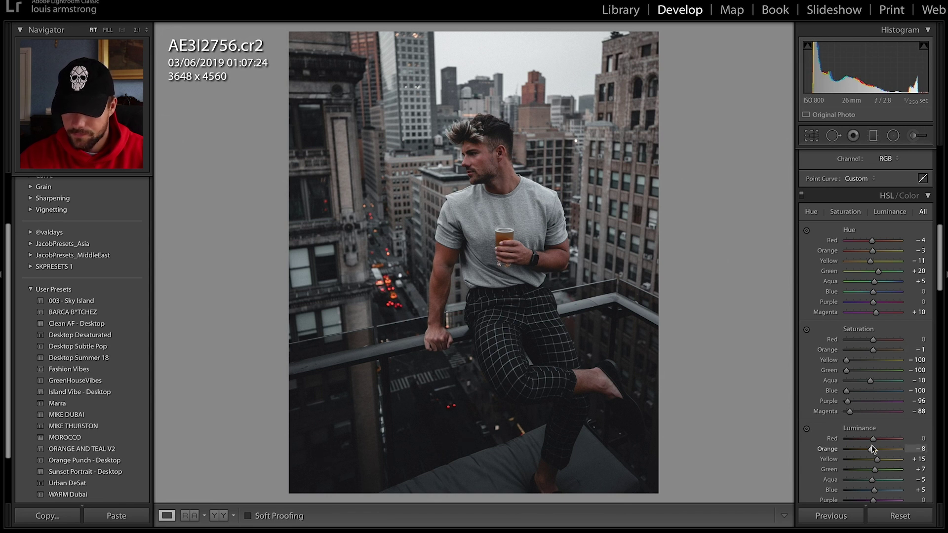
- Nudge Orange down slightly, then set Red Primary Hue +28, Green Primary Hue +51 and Green Saturation -25
drag(873, 446, 871, 446)
scroll(871, 445, down, 10)
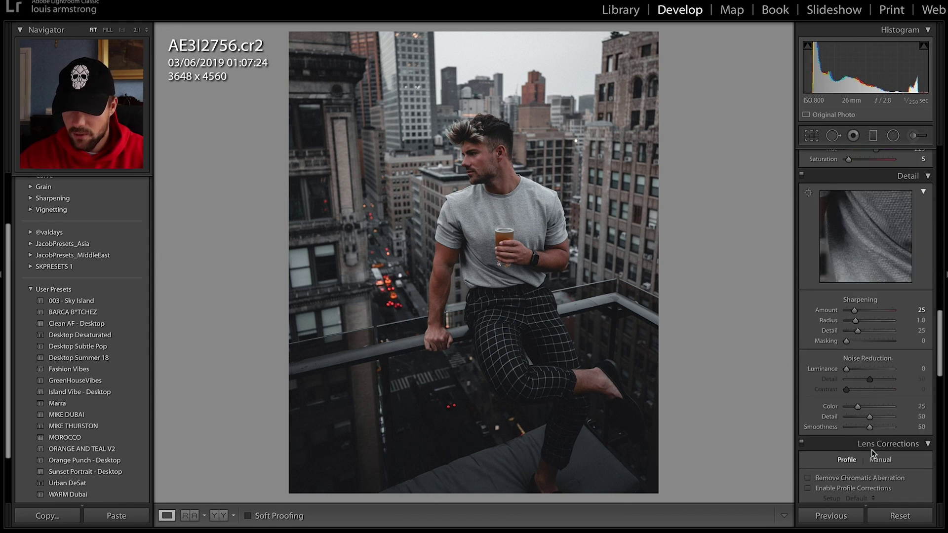
scroll(873, 453, down, 10)
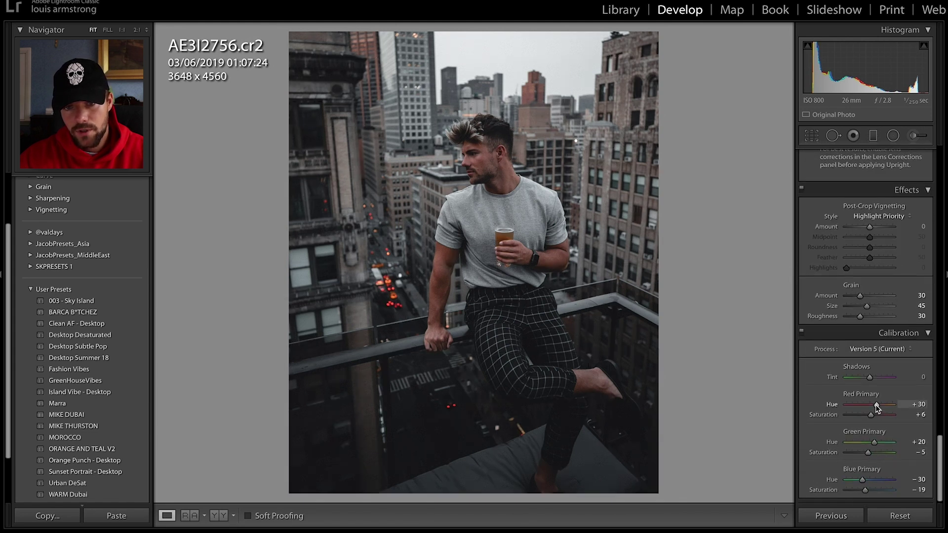
mouse_move(883, 405)
mouse_down()
mouse_move(867, 404)
mouse_move(876, 409)
mouse_up()
drag(868, 452, 855, 452)
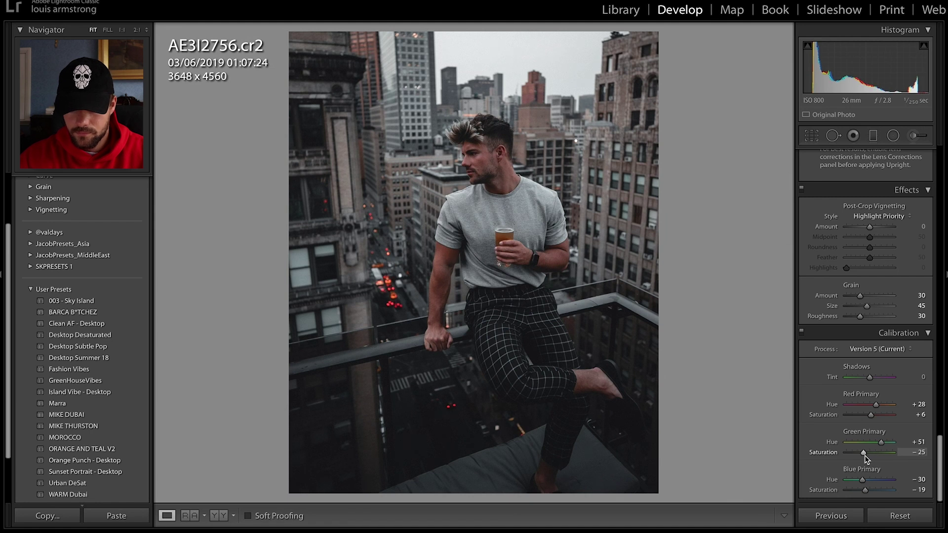
- Toggle Before/After to compare the calibrated rooftop portrait with the original
key(backslash)
key(backslash)
key(backslash)
key(backslash)
key(backslash)
key(backslash)
key(backslash)
key(backslash)
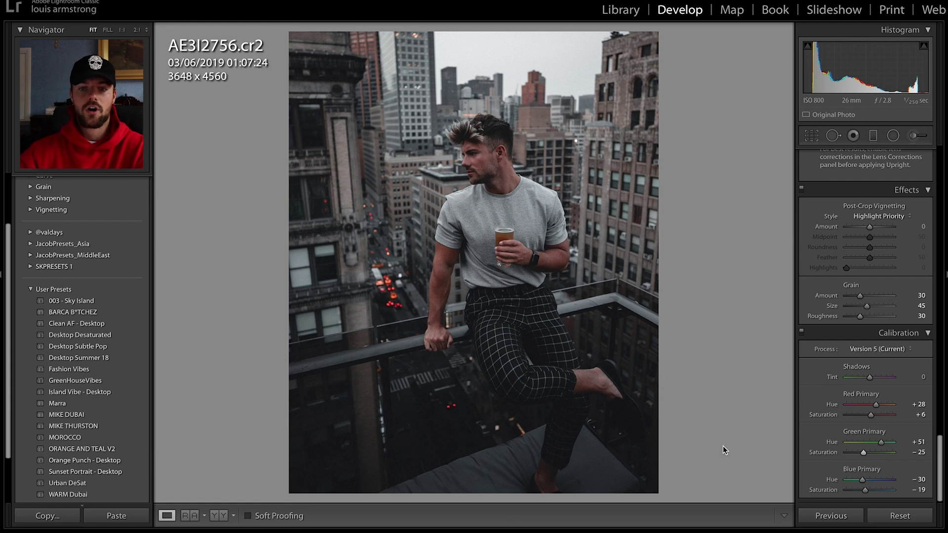
key(backslash)
key(backslash)
key(backslash)
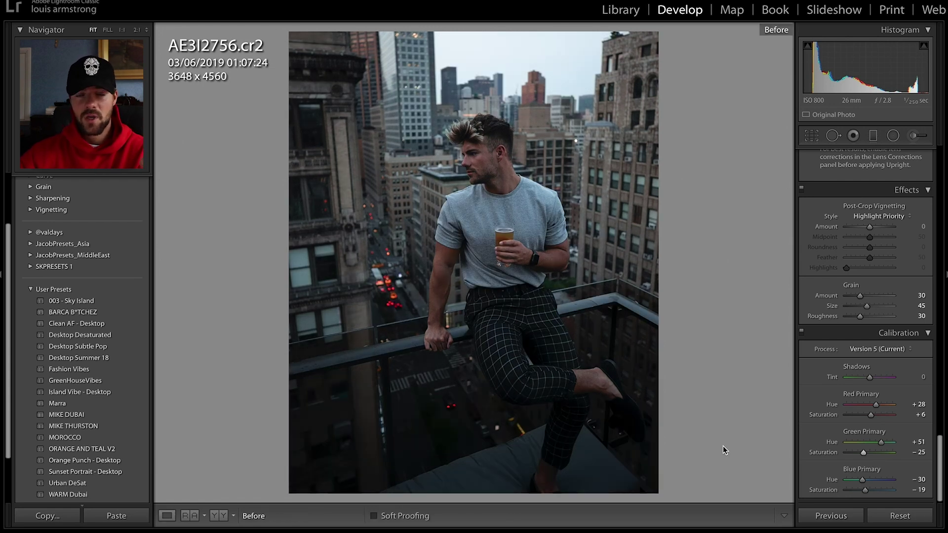
key(backslash)
key(backslash)
key(backslash)
key(backslash)
key(backslash)
key(backslash)
key(backslash)
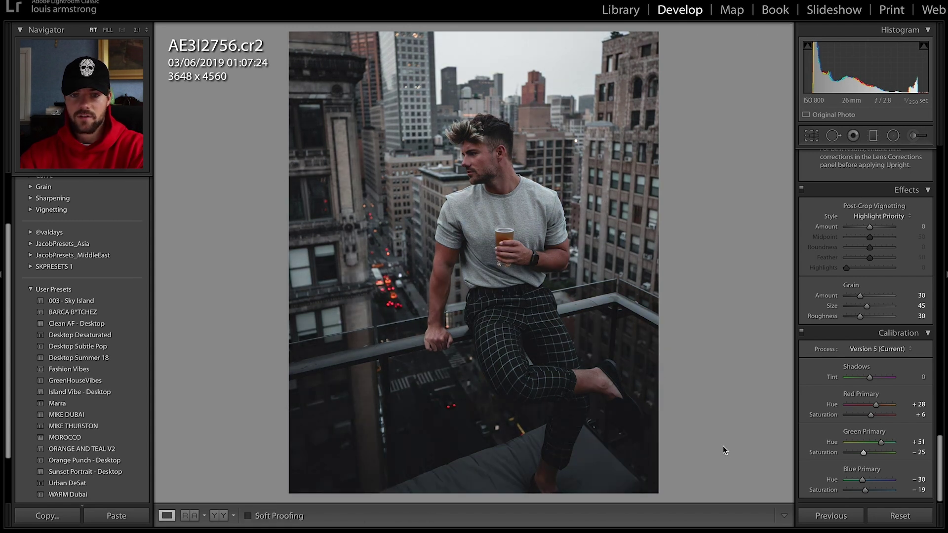
- Check the original, then add a graduated filter that darkens the portrait's left side
key(backslash)
key(backslash)
key(backslash)
key(backslash)
click(873, 136)
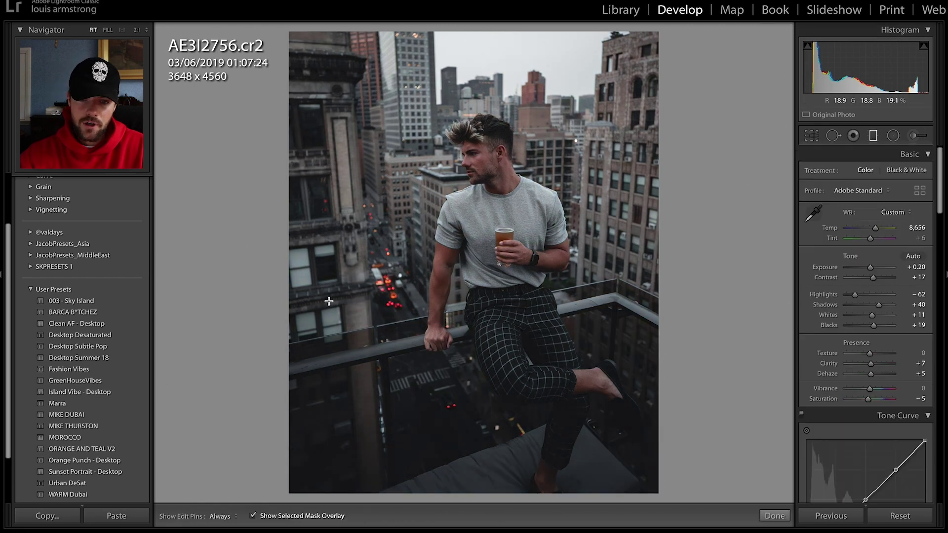
drag(264, 270, 542, 237)
drag(404, 254, 384, 257)
click(775, 517)
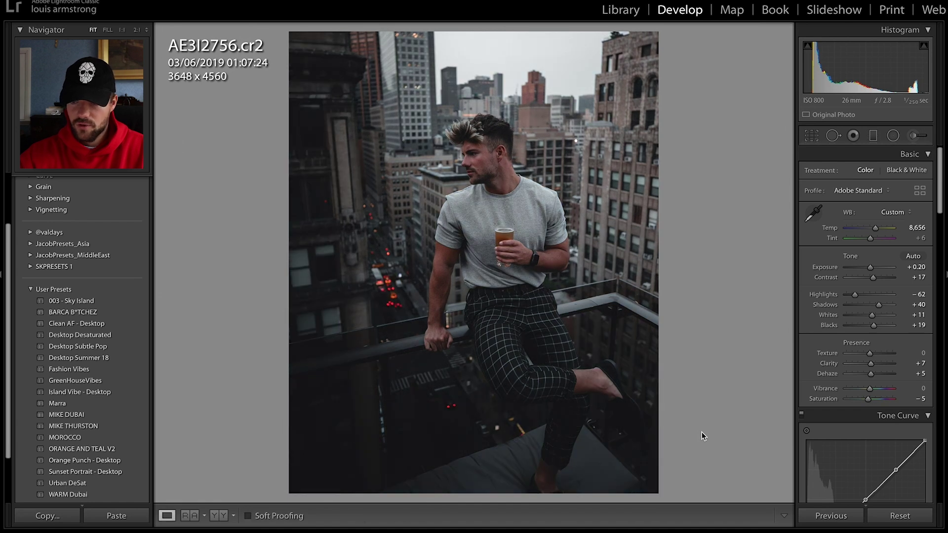
- Raise Effects Grain to amount 35 and roughness 66, then inspect the man at 1:1
scroll(864, 422, down, 20)
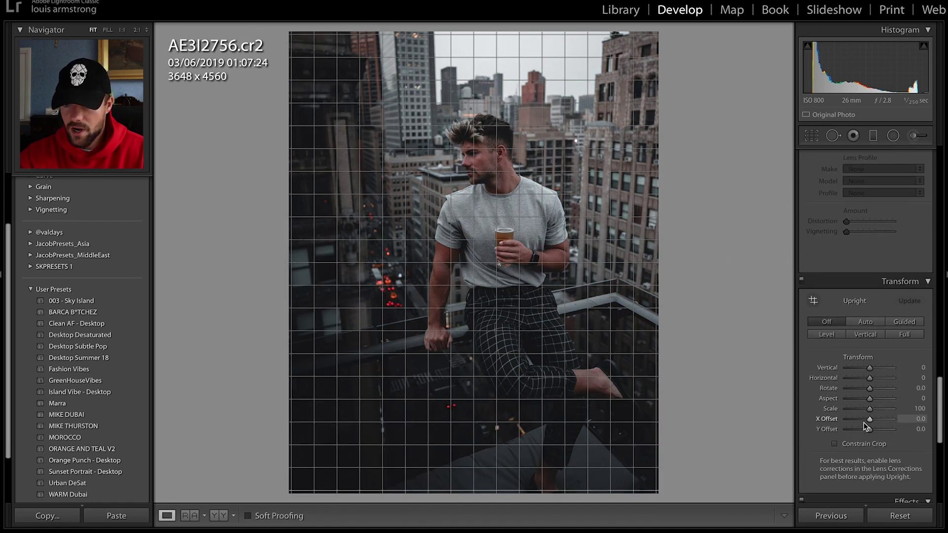
scroll(863, 422, up, 1)
drag(859, 316, 862, 295)
click(490, 168)
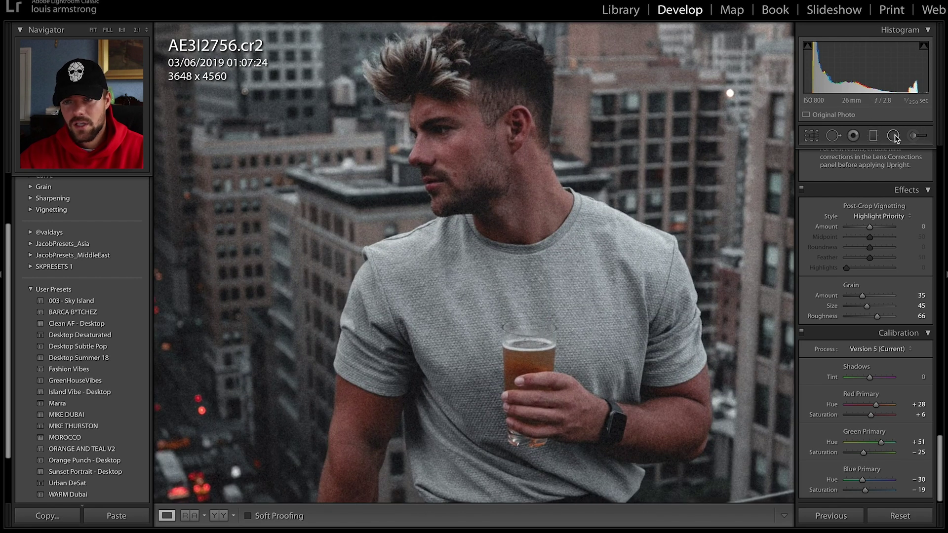
- Toggle spot removal off, fit the whole photo and compare the before and after versions
click(833, 135)
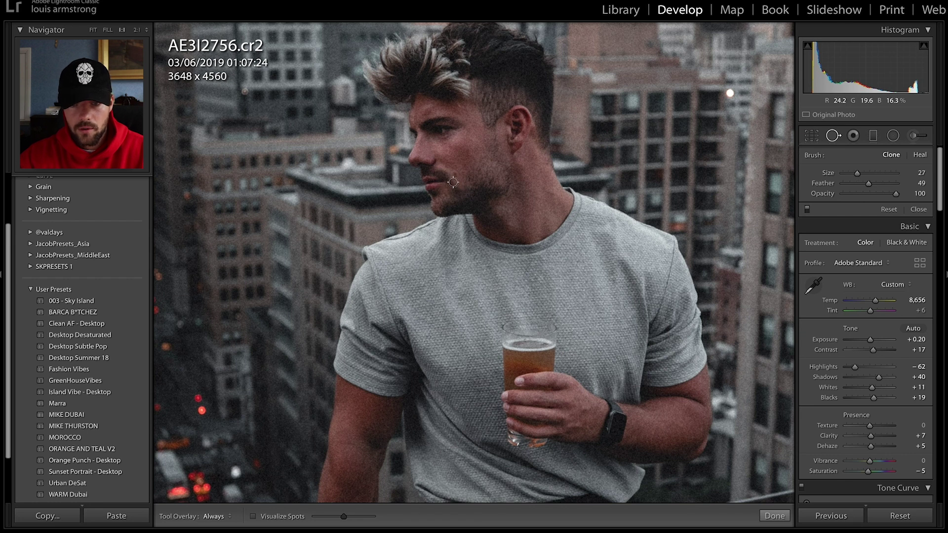
key(q)
click(573, 304)
key(backslash)
key(backslash)
key(backslash)
key(backslash)
key(backslash)
key(backslash)
key(backslash)
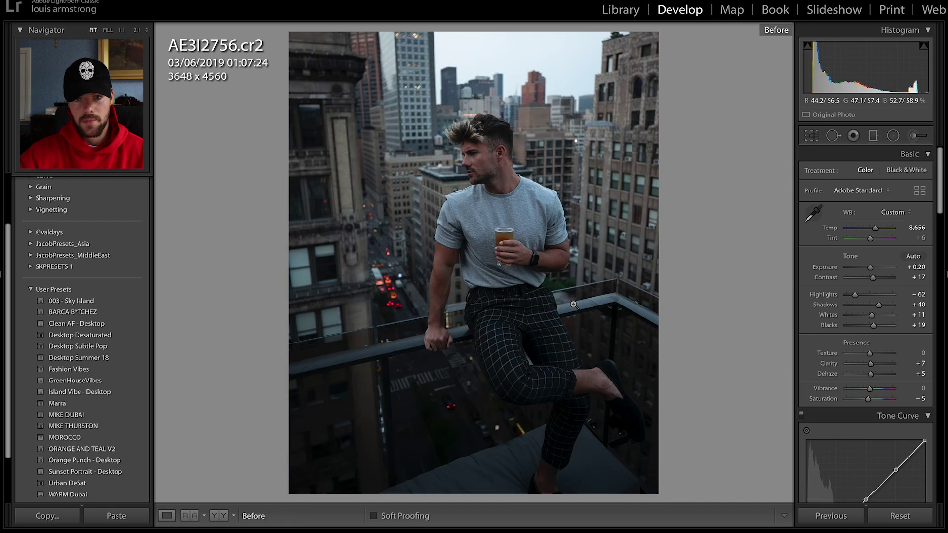
key(backslash)
key(backslash)
key(backslash)
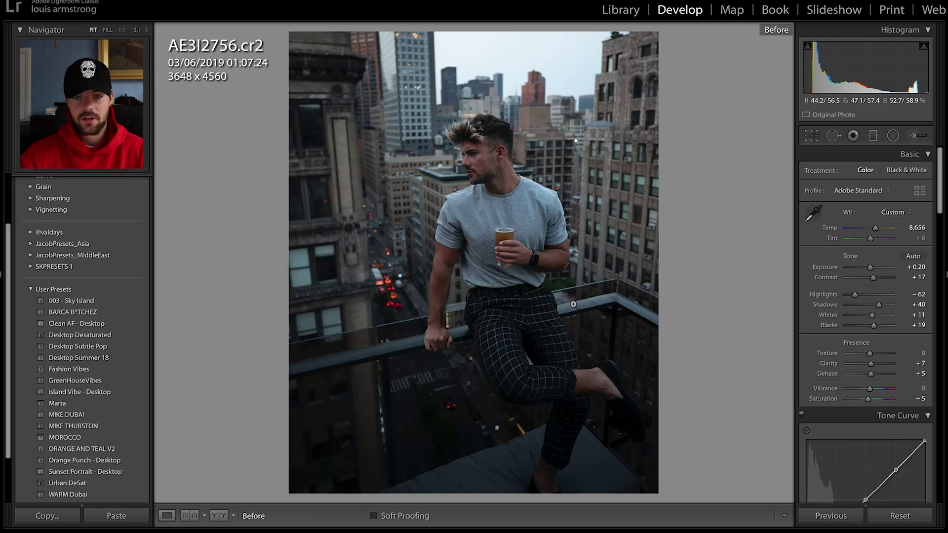
key(backslash)
key(backslash)
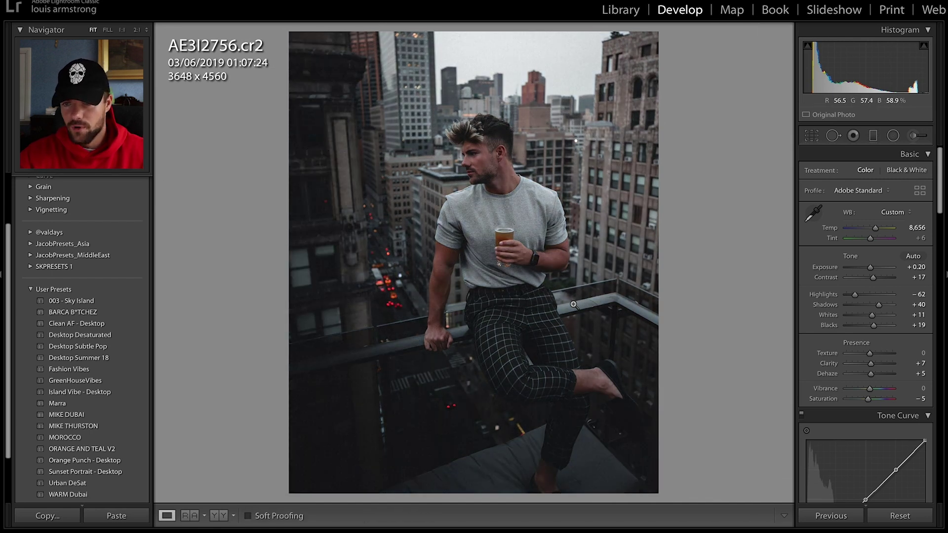
- Add an inverted radial filter over the man with exposure 0.31
key(shift+m)
drag(484, 302, 516, 88)
drag(506, 198, 531, 173)
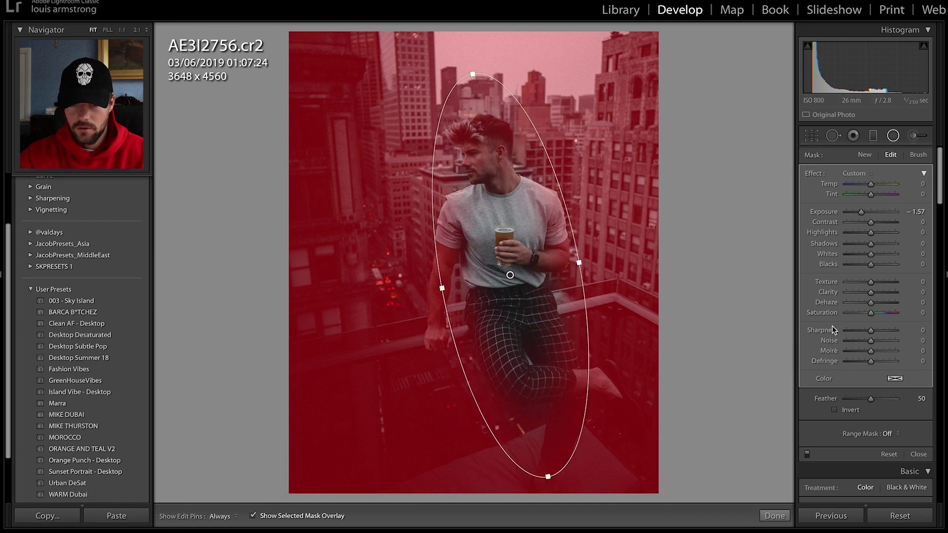
click(834, 410)
drag(861, 211, 872, 212)
key(o)
click(775, 515)
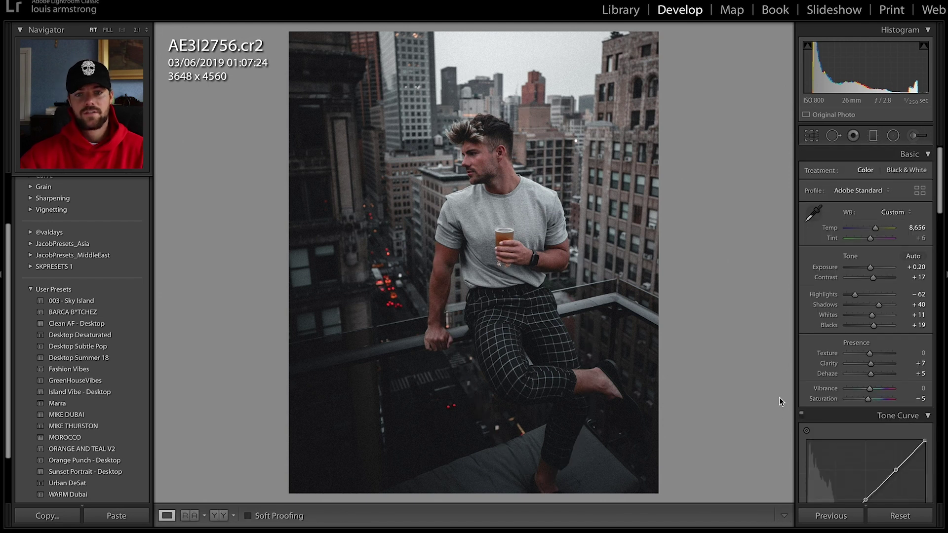
- Compare the radial-filter edit against the original photo
key(backslash)
key(backslash)
key(backslash)
key(backslash)
key(backslash)
key(backslash)
key(backslash)
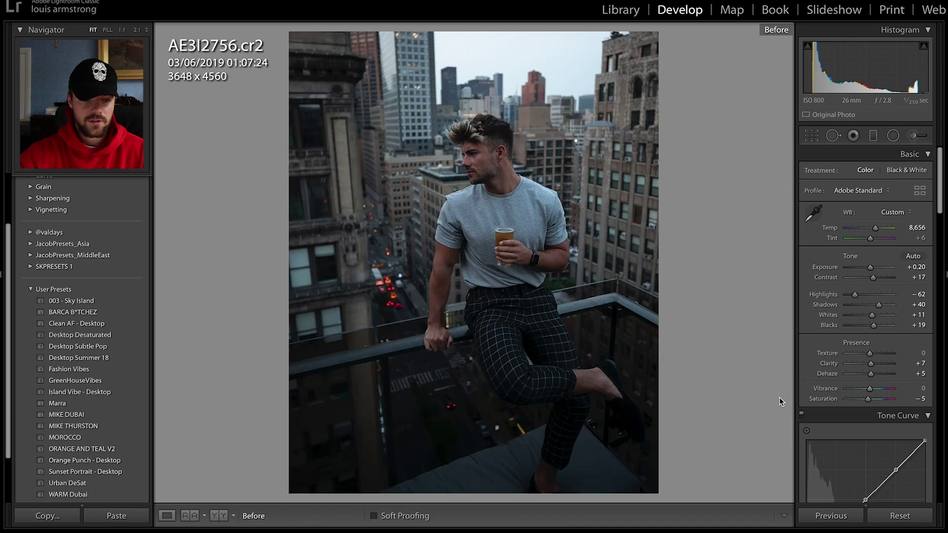
key(backslash)
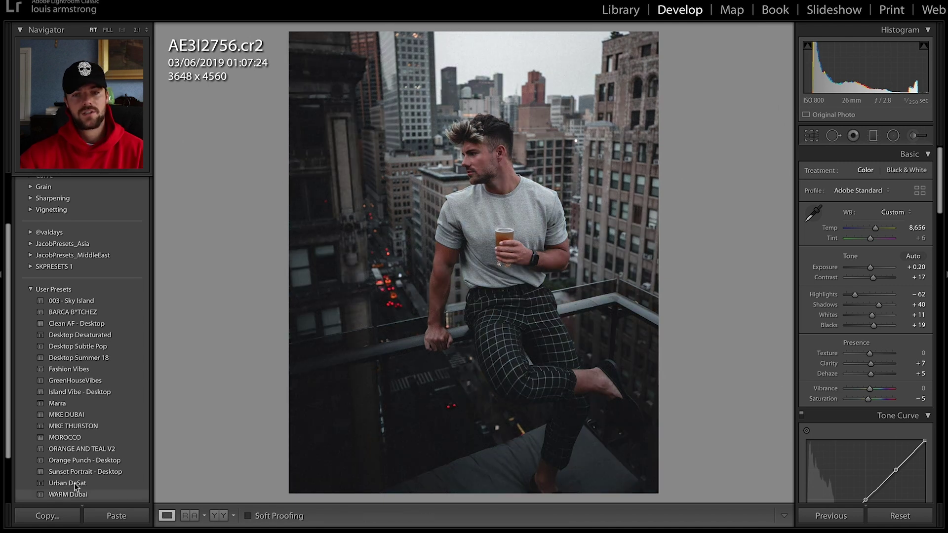
key(backslash)
key(backslash)
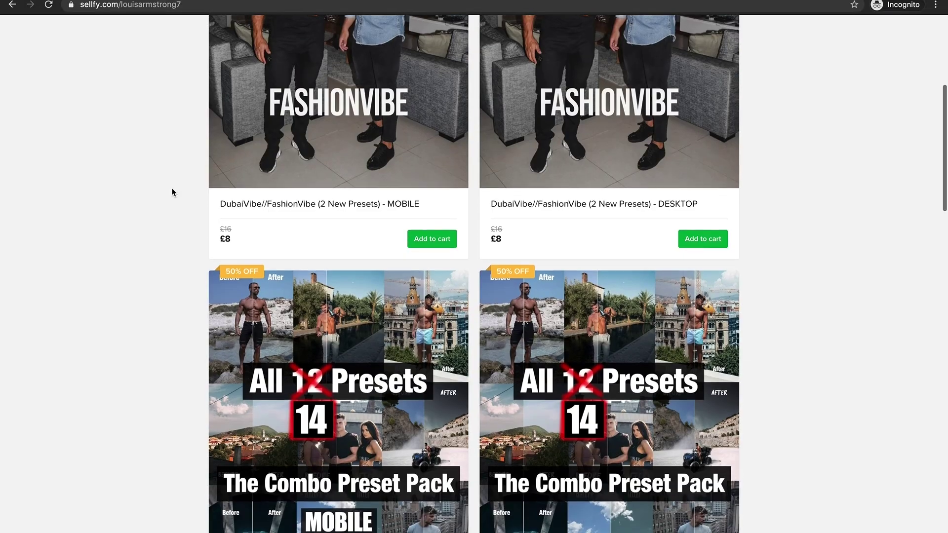
scroll(171, 192, down, 1)
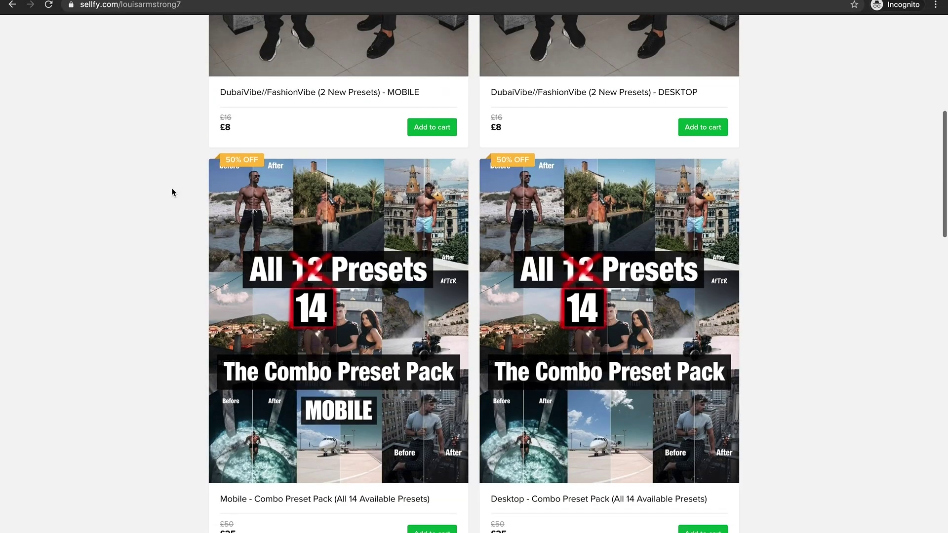
- Open the Desktop - Combo Preset Pack page and highlight its £25 price and 16-file count
click(619, 343)
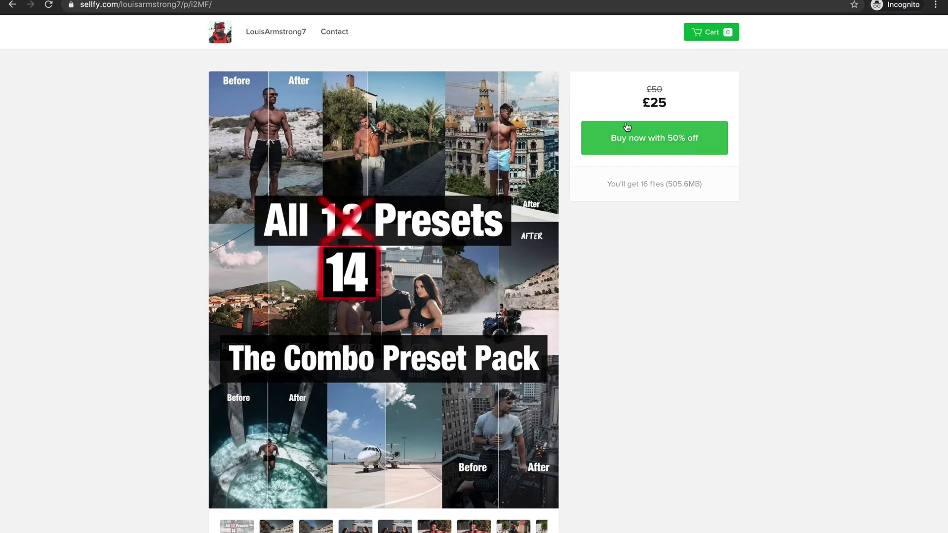
drag(567, 58, 709, 201)
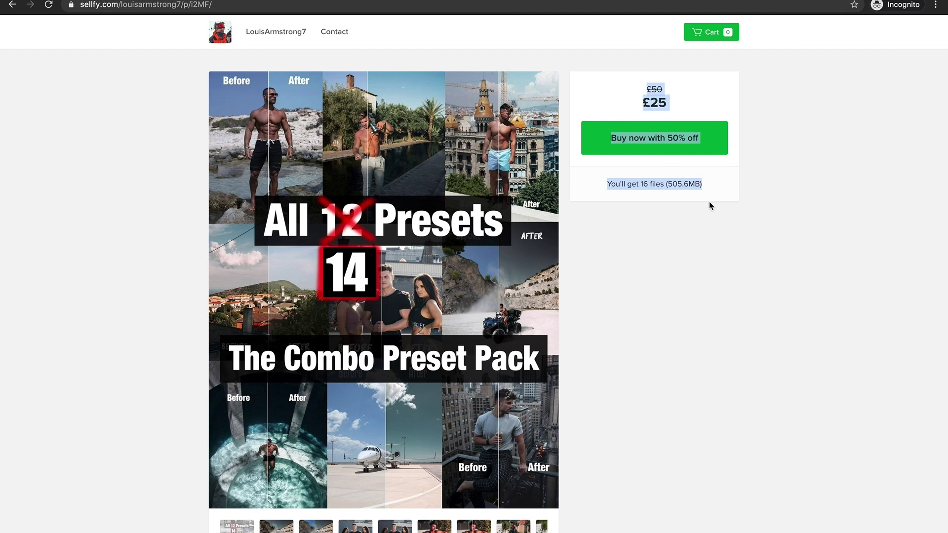